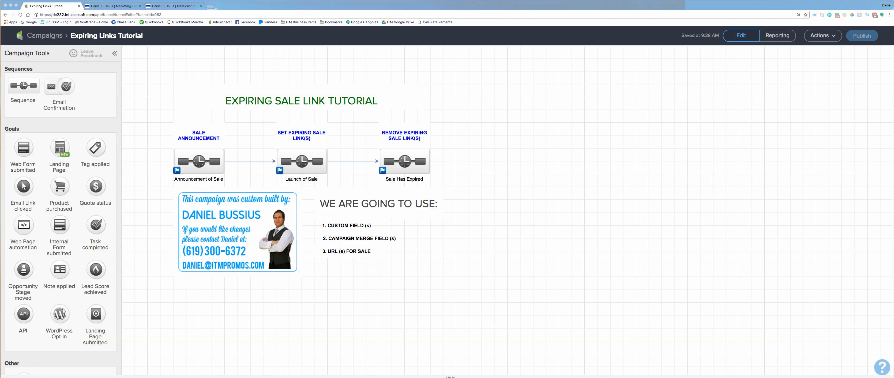
# Examine the campaign's three linked sequences: Announcement of Sale, Launch of Sale and Sale Has Expired.
pyautogui.moveTo(149, 64); pyautogui.dragTo(241, 188)
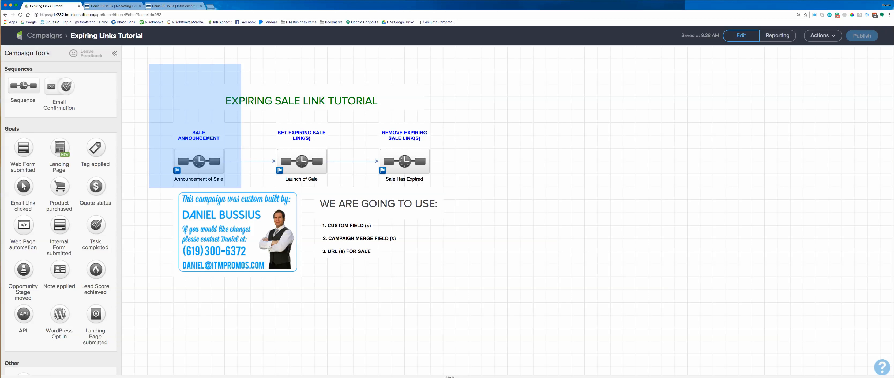
pyautogui.moveTo(242, 188); pyautogui.dragTo(241, 189)
pyautogui.moveTo(263, 59); pyautogui.dragTo(337, 183)
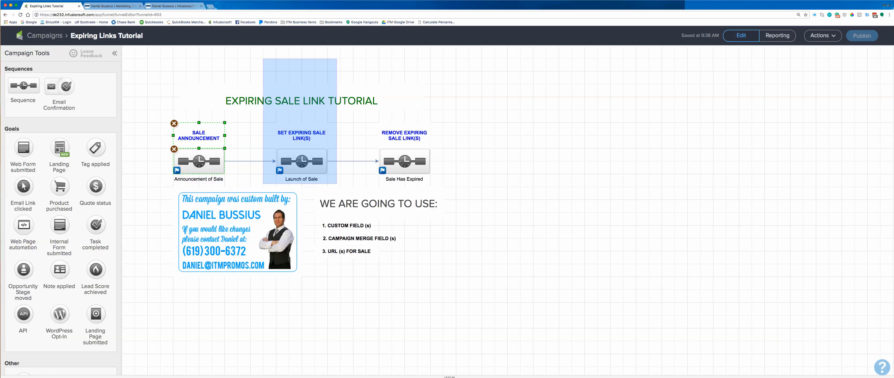
pyautogui.moveTo(337, 184); pyautogui.dragTo(337, 184)
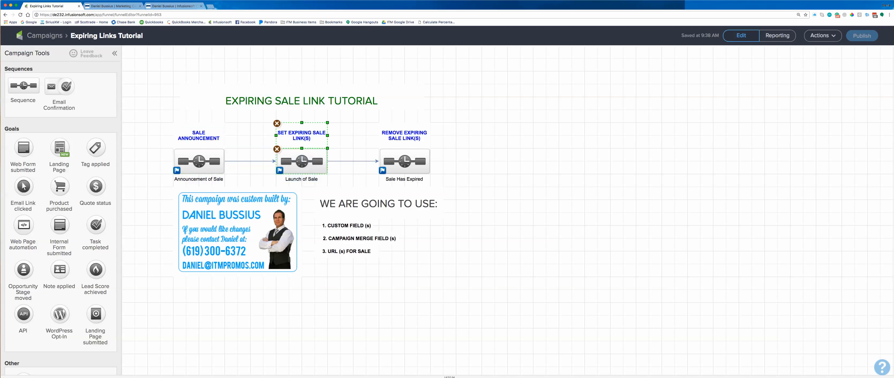
pyautogui.moveTo(363, 56); pyautogui.dragTo(462, 187)
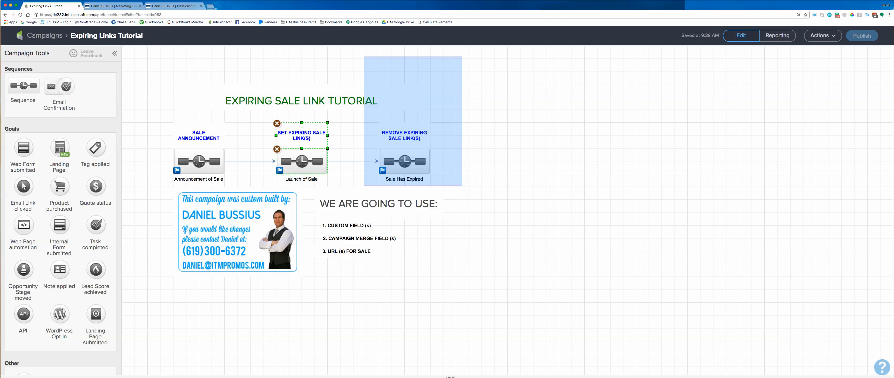
pyautogui.moveTo(462, 185); pyautogui.dragTo(463, 186)
pyautogui.click(464, 187)
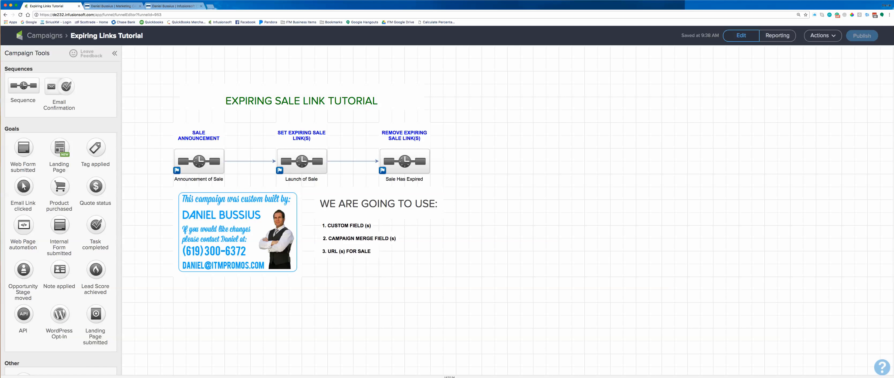
# Review the list of required items: custom fields, campaign merge fields and sale URLs.
pyautogui.moveTo(514, 279); pyautogui.dragTo(302, 221)
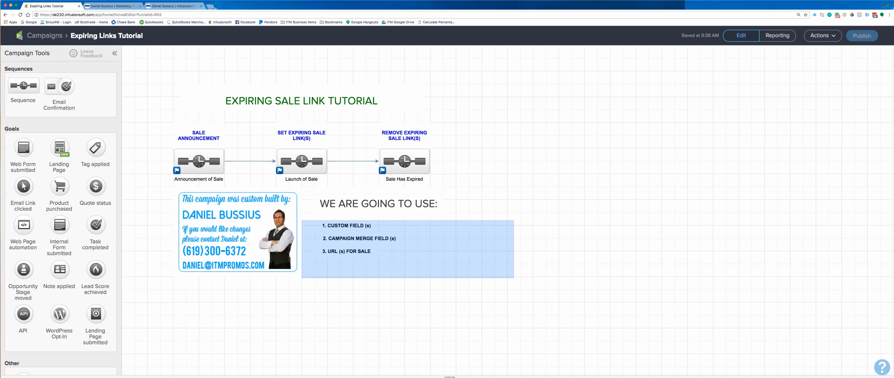
pyautogui.moveTo(302, 221); pyautogui.dragTo(304, 233)
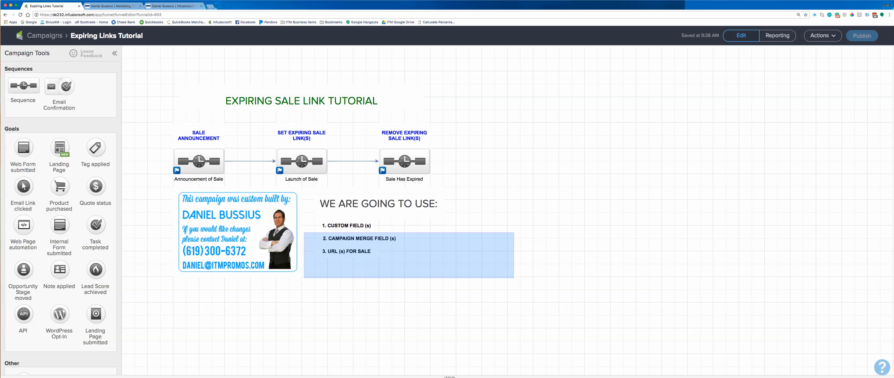
pyautogui.moveTo(304, 232); pyautogui.dragTo(305, 247)
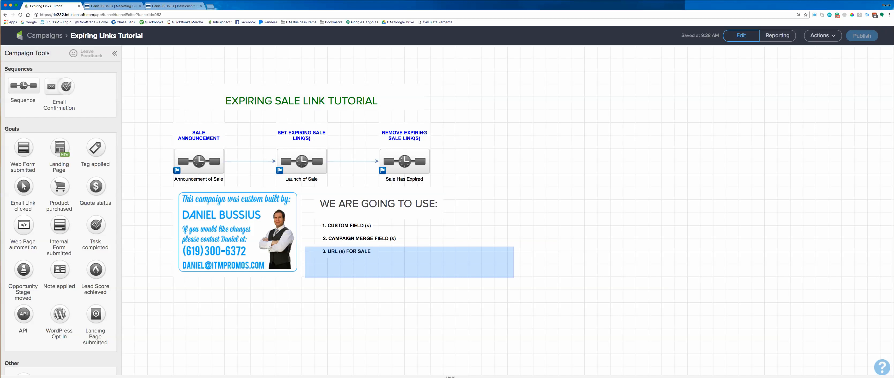
pyautogui.moveTo(305, 247); pyautogui.dragTo(305, 247)
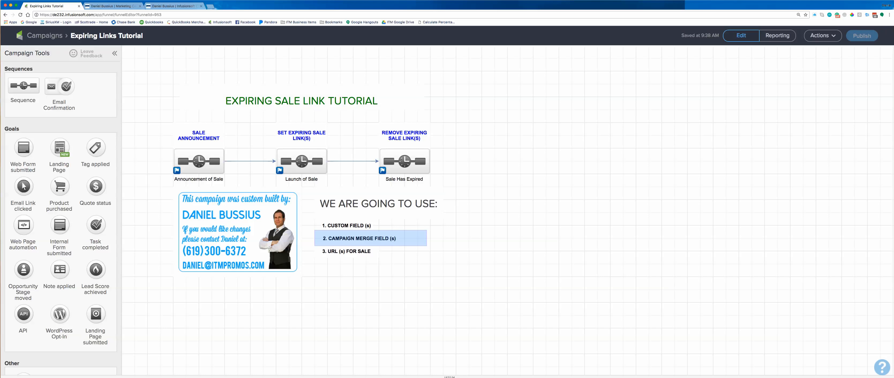
pyautogui.moveTo(427, 246); pyautogui.dragTo(427, 246)
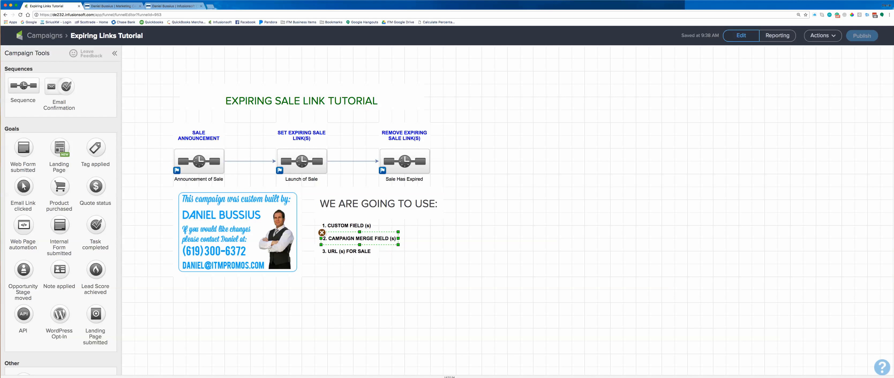
pyautogui.click(427, 246)
# Add a campaign merge field labelled "Expiring Merge Sale Link" with the value "hold for now" and save it.
pyautogui.scroll(2, 447, 201)
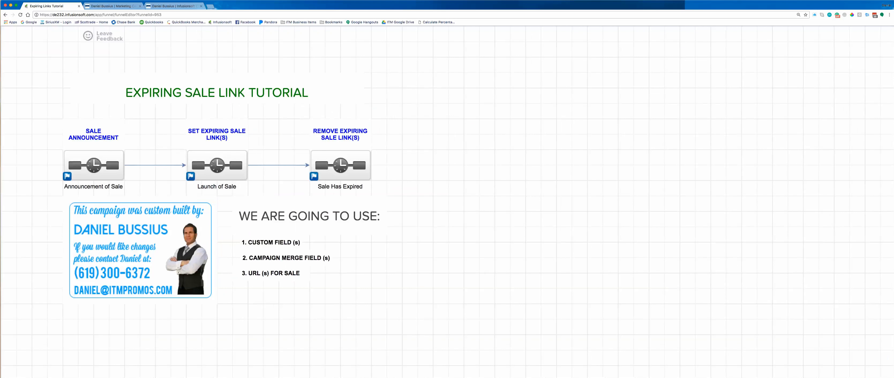
pyautogui.scroll(1, 447, 201)
pyautogui.click(842, 37)
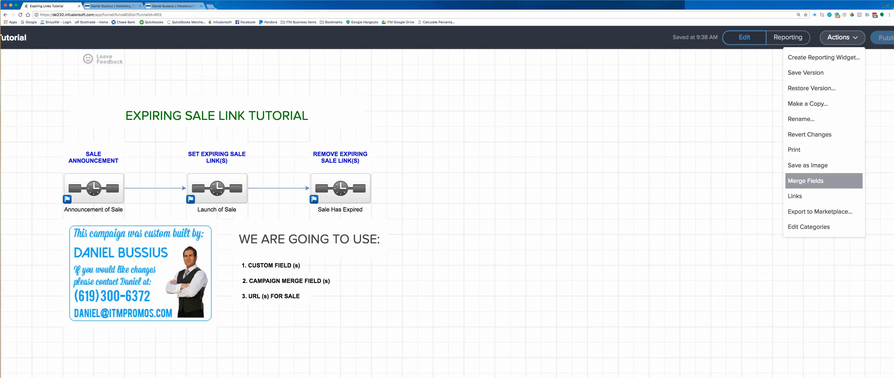
pyautogui.click(806, 181)
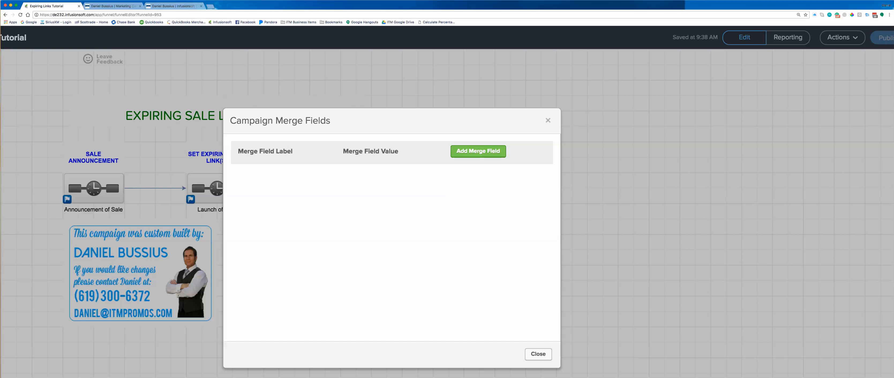
pyautogui.click(478, 151)
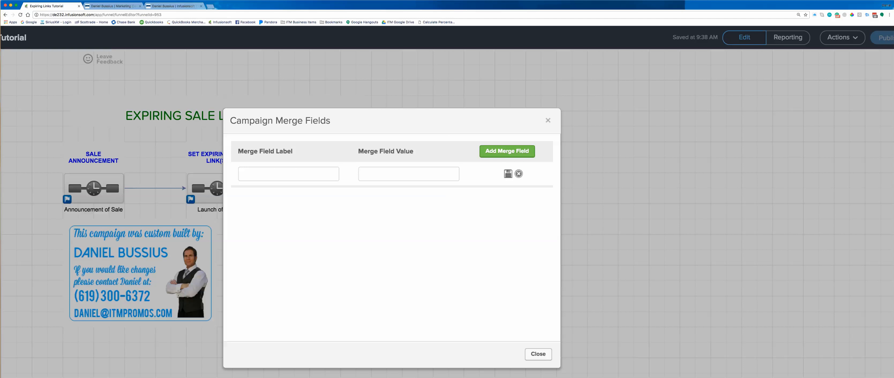
pyautogui.write('Expiring Merge Sale Link')
pyautogui.click(508, 174)
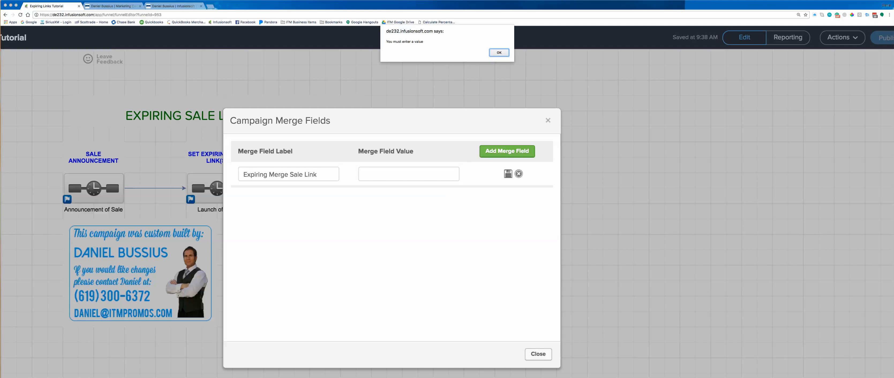
pyautogui.press('Return')
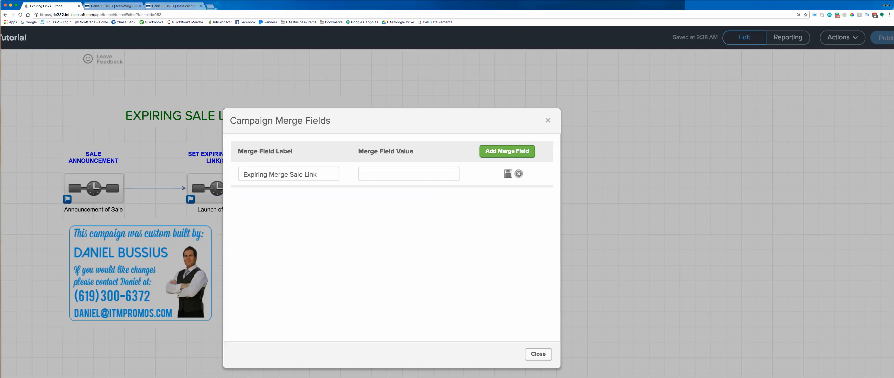
pyautogui.write('hold for now')
pyautogui.doubleClick(509, 174)
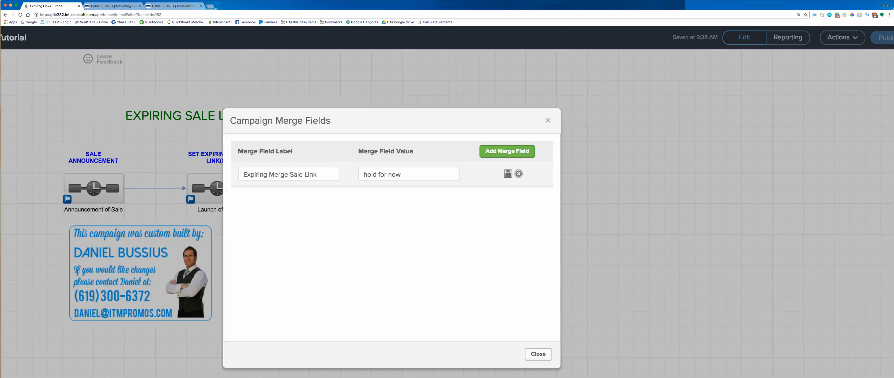
pyautogui.click(508, 174)
pyautogui.press('Escape')
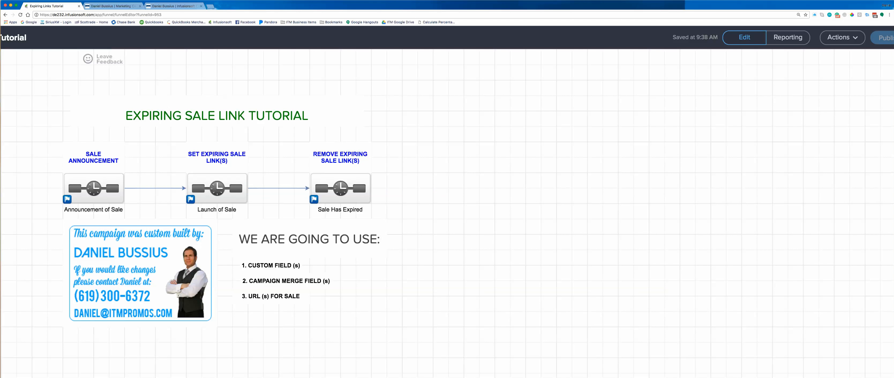
pyautogui.moveTo(187, 142); pyautogui.dragTo(119, 209)
pyautogui.click(152, 211)
pyautogui.scroll(-5, 194, 240)
pyautogui.moveTo(160, 114); pyautogui.dragTo(245, 185)
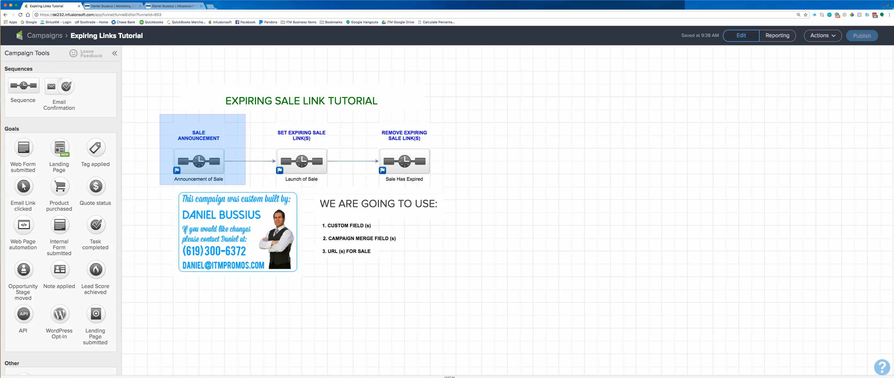
pyautogui.moveTo(245, 185); pyautogui.dragTo(246, 185)
pyautogui.moveTo(258, 126); pyautogui.dragTo(353, 186)
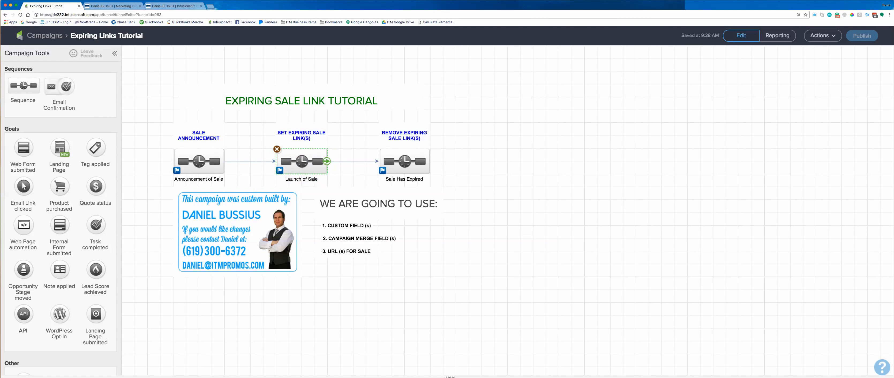
# Open the Set Field Value action inside the Launch of Sale sequence.
pyautogui.doubleClick(302, 161)
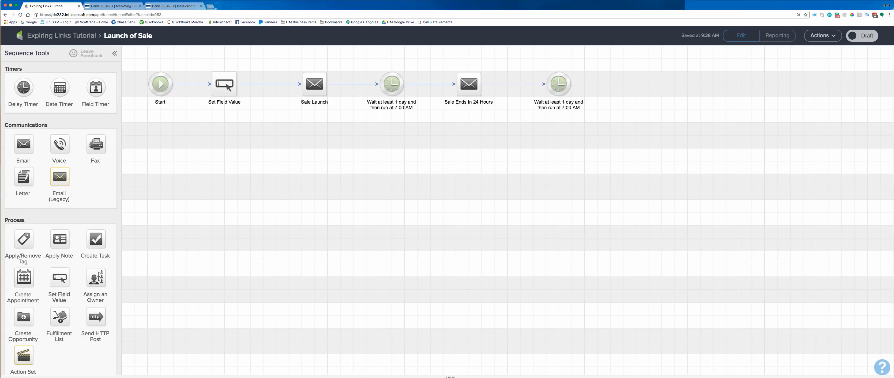
pyautogui.moveTo(271, 131); pyautogui.dragTo(189, 51)
pyautogui.scroll(-3, 60, 218)
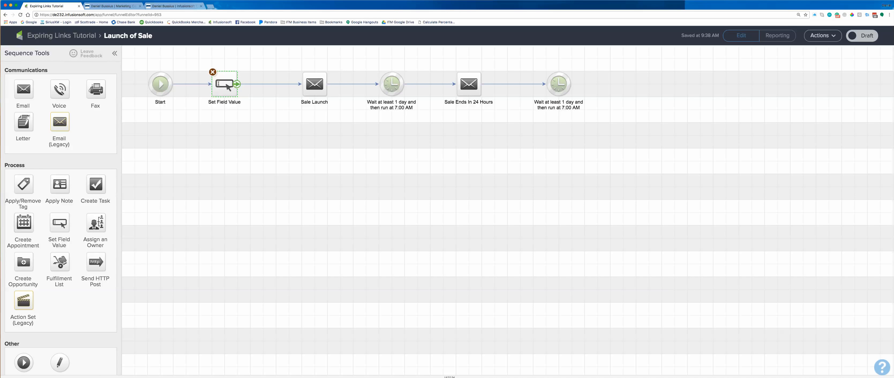
pyautogui.moveTo(246, 126)
pyautogui.mouseDown()
pyautogui.moveTo(235, 131)
pyautogui.moveTo(202, 59)
pyautogui.mouseUp()
pyautogui.doubleClick(226, 85)
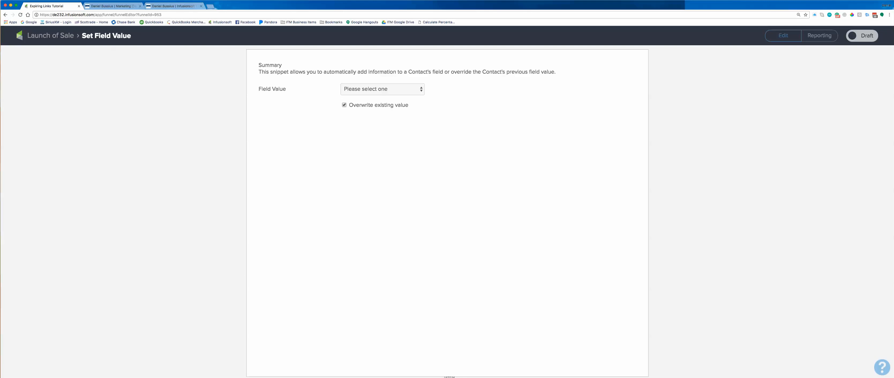
# Choose Expiring Webinar Link as the contact field that the action sets.
pyautogui.click(382, 89)
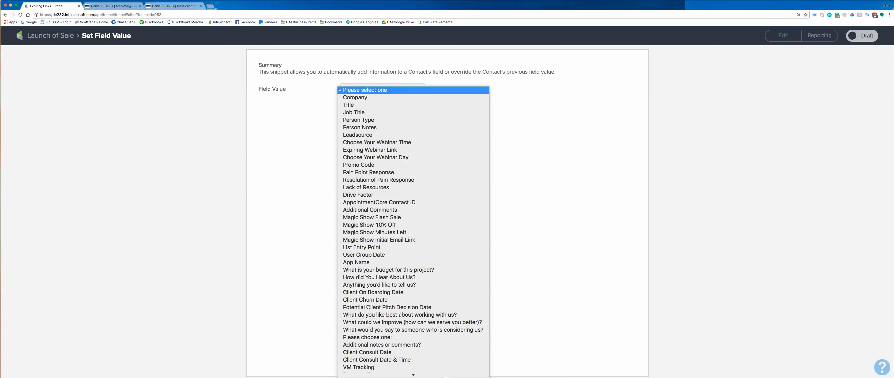
pyautogui.scroll(-5, 413, 230)
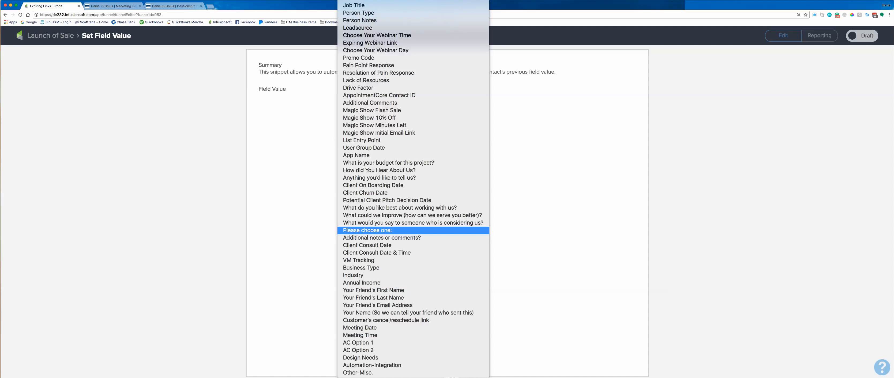
pyautogui.scroll(2, 413, 231)
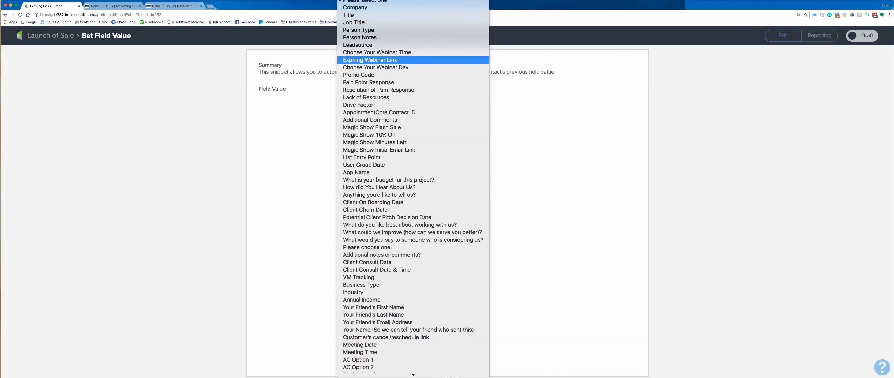
pyautogui.click(370, 60)
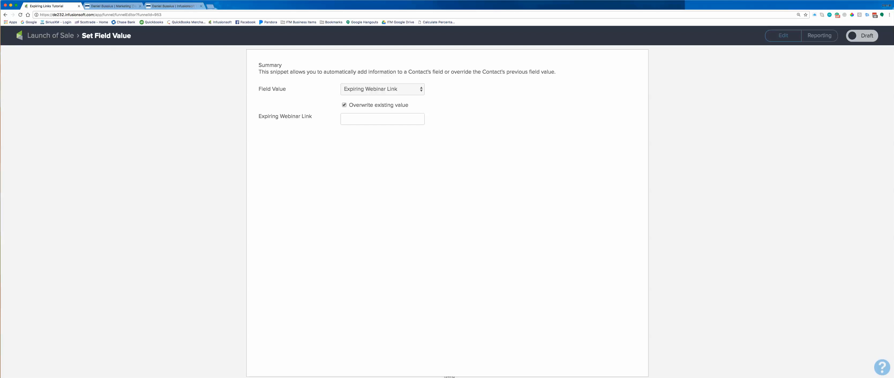
pyautogui.moveTo(313, 116); pyautogui.dragTo(259, 116)
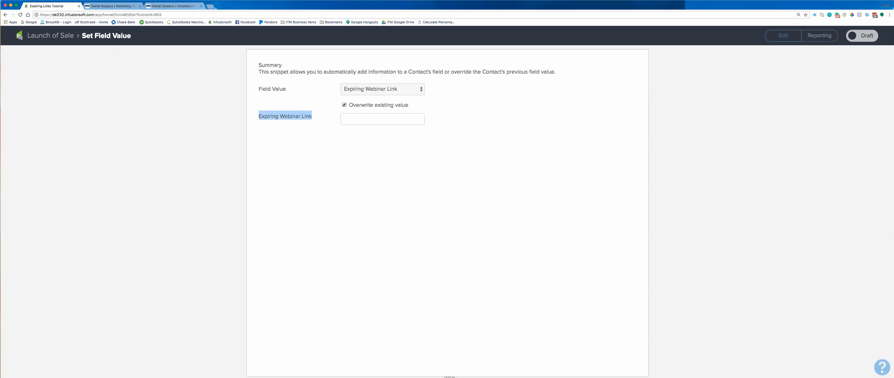
# Copy the web address of the Marketing Services page that is open in the browser.
pyautogui.click(383, 119)
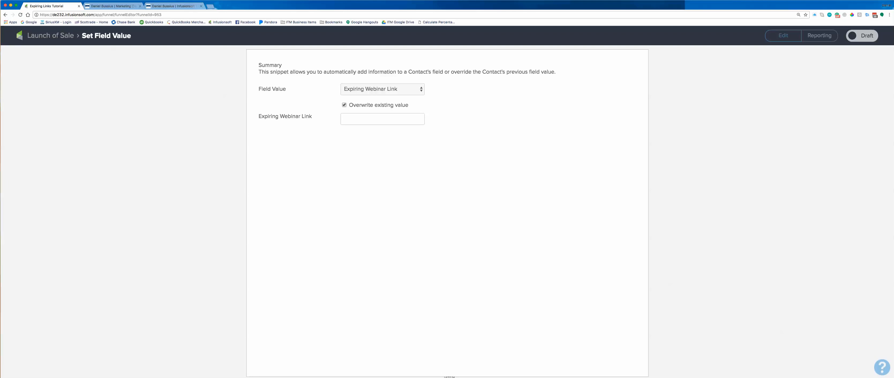
pyautogui.click(111, 6)
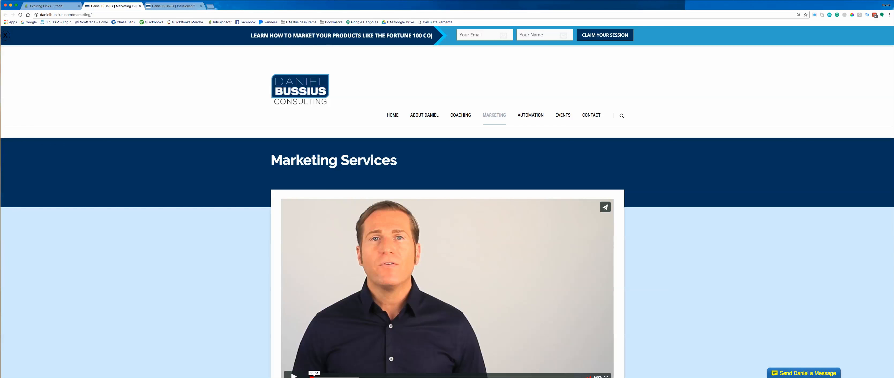
pyautogui.scroll(-4, 447, 208)
pyautogui.scroll(2, 448, 208)
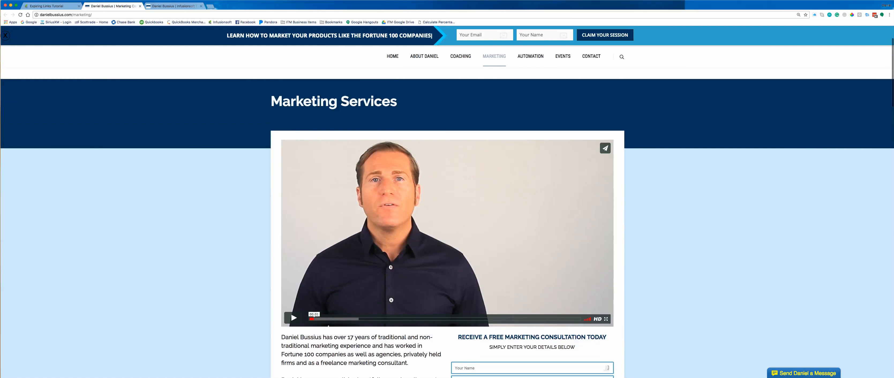
pyautogui.click(66, 15)
pyautogui.press('super+c')
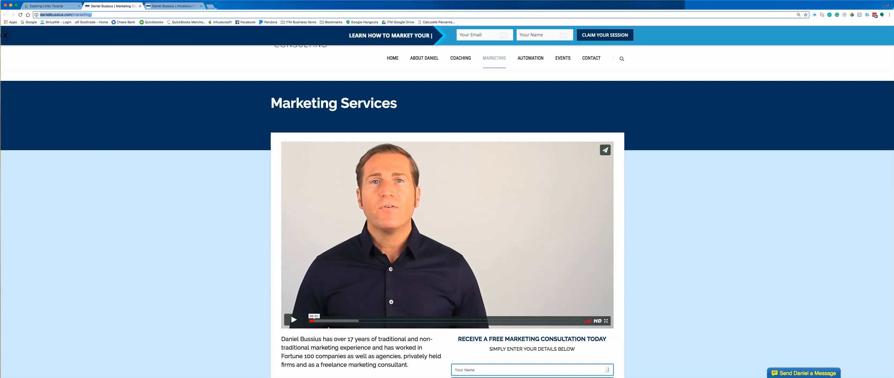
# Set the Expiring Webinar Link value to the copied Marketing Services address and mark the Set Field Value action as Ready.
pyautogui.click(51, 6)
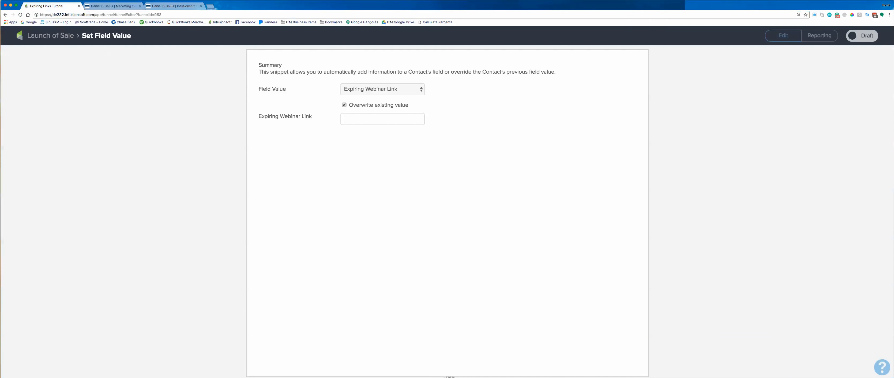
pyautogui.press('super+v')
pyautogui.click(862, 36)
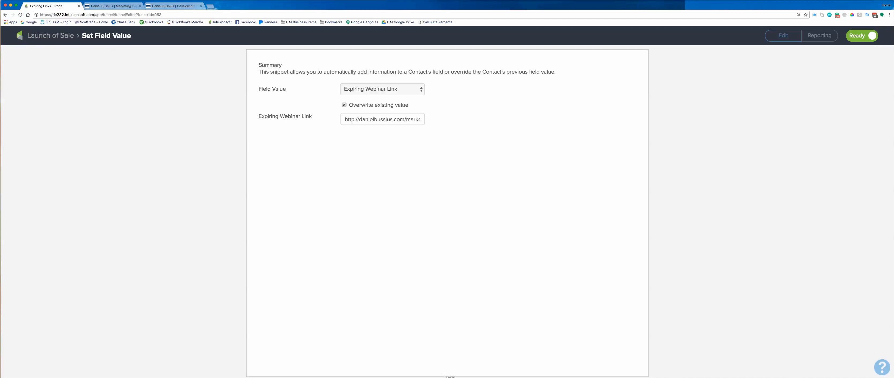
pyautogui.click(51, 35)
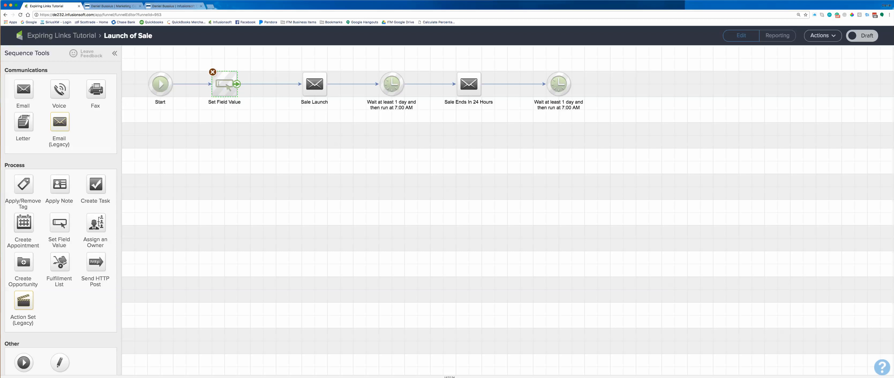
# Rename the Set Field Value action as "Expiring Webinar Link".
pyautogui.doubleClick(225, 102)
pyautogui.write('Expiring Webinar Link')
pyautogui.press('Return')
# Add a note reading "Expiring Link Is:" followed by the copied web address, and centre it beneath the Expiring Webinar Link action.
pyautogui.scroll(-2, 59, 347)
pyautogui.moveTo(59, 344); pyautogui.dragTo(210, 120)
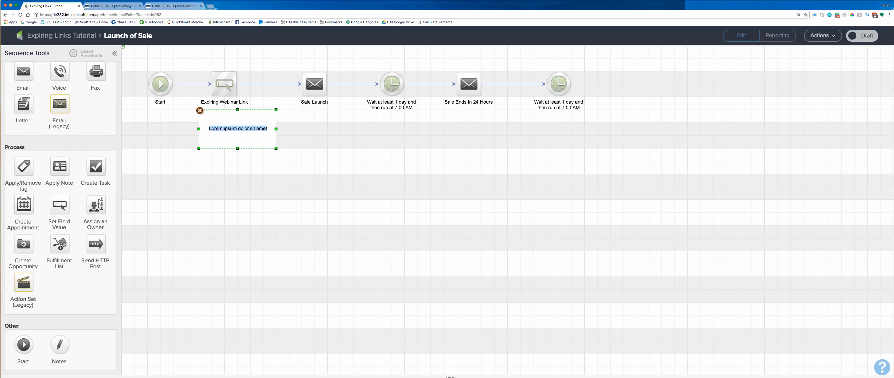
pyautogui.write('Expiring Link Is:')
pyautogui.press('Return')
pyautogui.press('super+v')
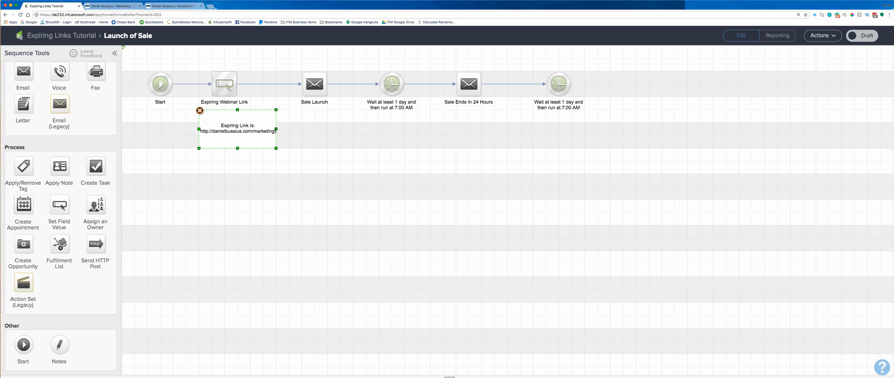
pyautogui.click(240, 171)
pyautogui.moveTo(238, 138); pyautogui.dragTo(225, 135)
pyautogui.click(241, 167)
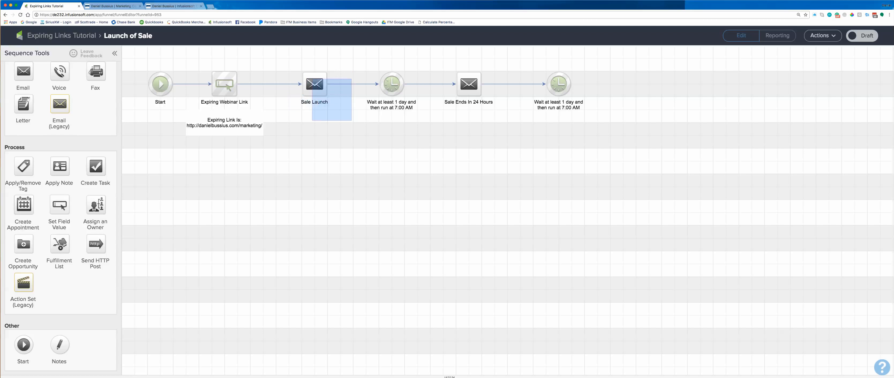
# In the Sale Launch email, insert the Expiring Webinar Link custom contact merge field after "now live!" and cut its code from the text.
pyautogui.moveTo(282, 52)
pyautogui.mouseDown()
pyautogui.moveTo(301, 120)
pyautogui.moveTo(291, 47)
pyautogui.mouseUp()
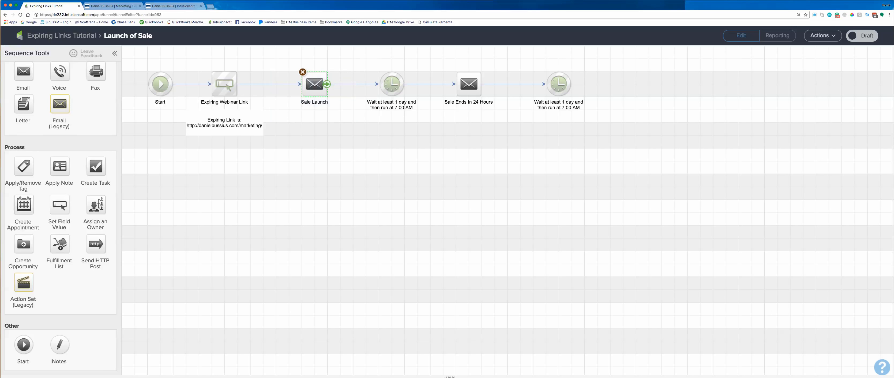
pyautogui.doubleClick(315, 85)
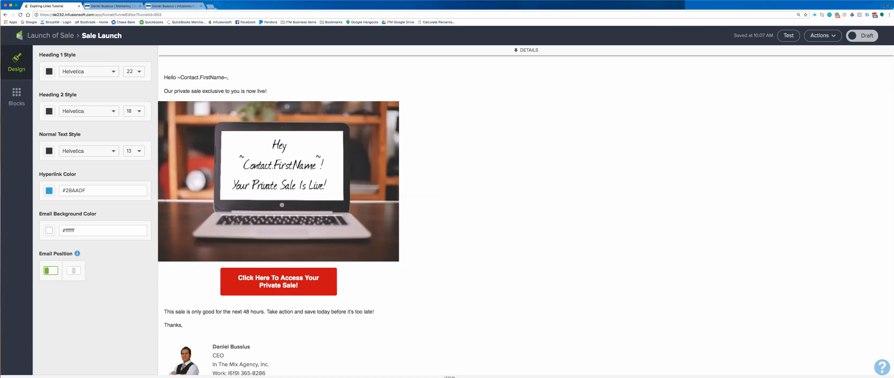
pyautogui.tripleClick(222, 91)
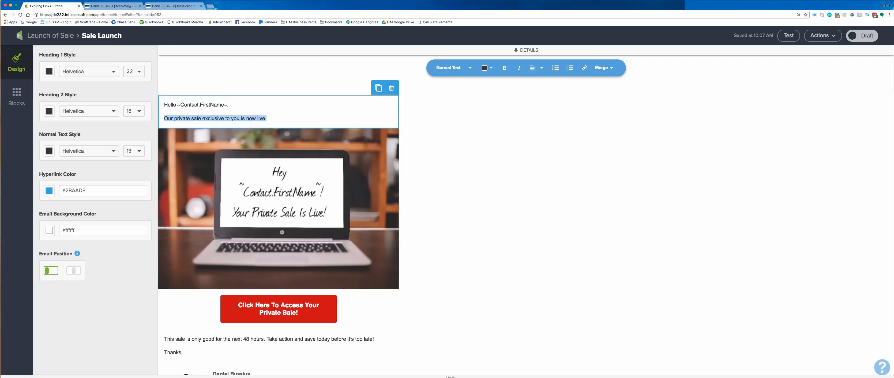
pyautogui.click(267, 118)
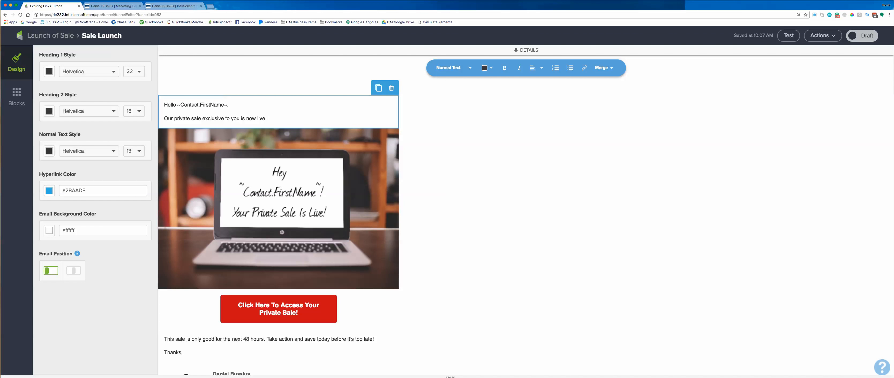
pyautogui.click(605, 68)
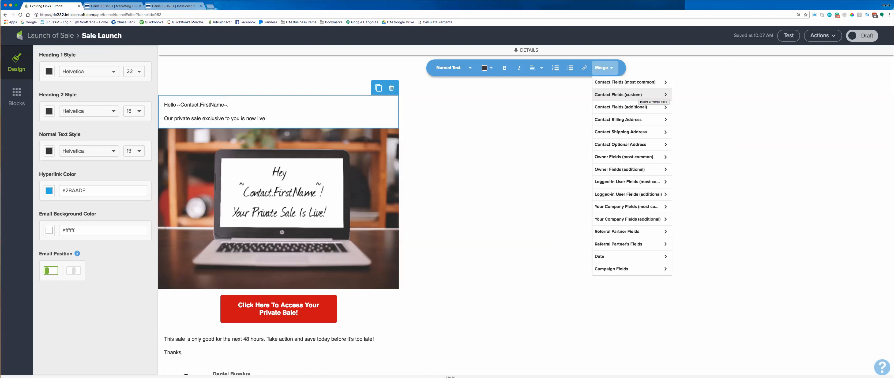
pyautogui.click(652, 95)
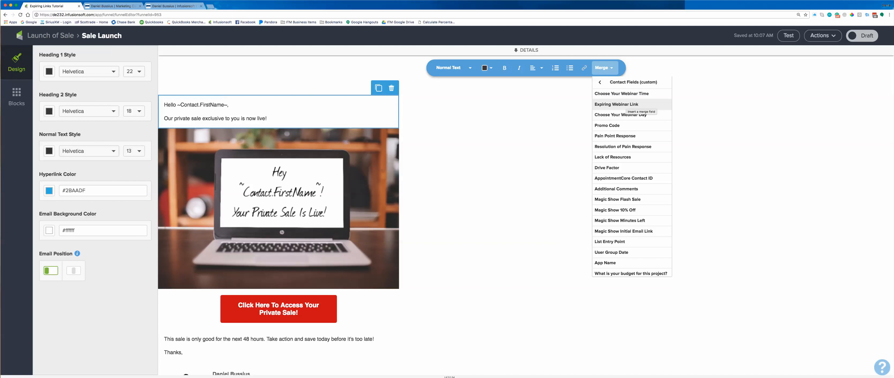
pyautogui.click(616, 104)
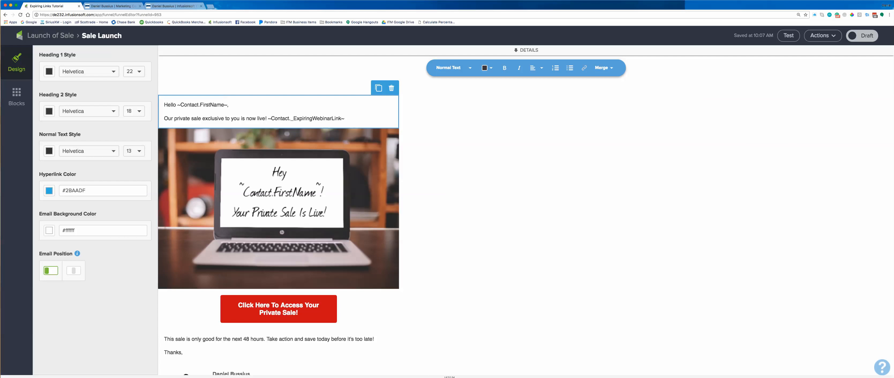
pyautogui.moveTo(345, 119); pyautogui.dragTo(271, 119)
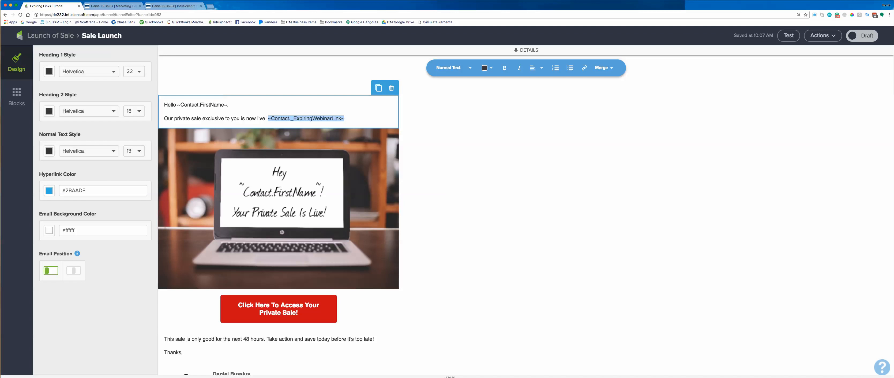
pyautogui.hotkey('ctrl', 'x')
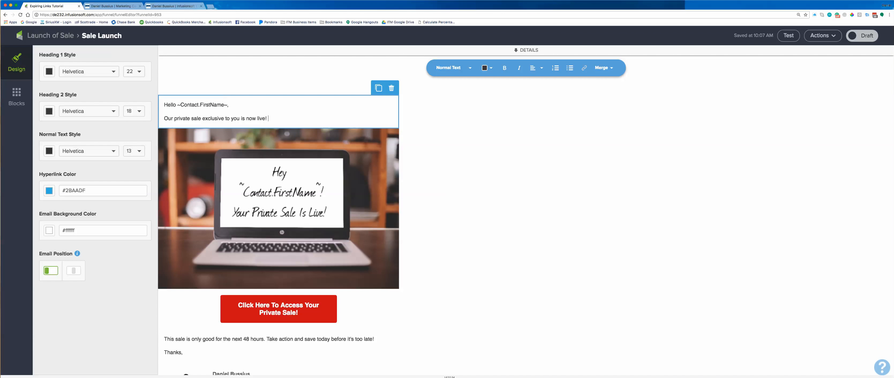
# Set the link type of the "Click Here To Access Your Private Sale!" button to URL.
pyautogui.scroll(-3, 526, 215)
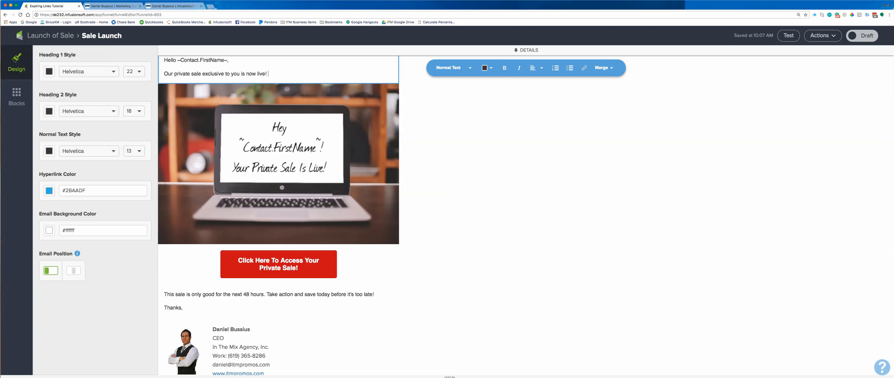
pyautogui.scroll(-2, 526, 215)
pyautogui.scroll(2, 526, 215)
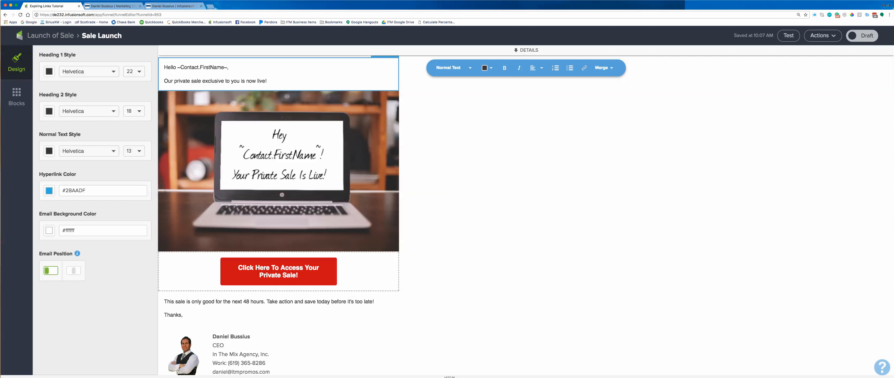
pyautogui.click(278, 271)
pyautogui.scroll(-2, 279, 272)
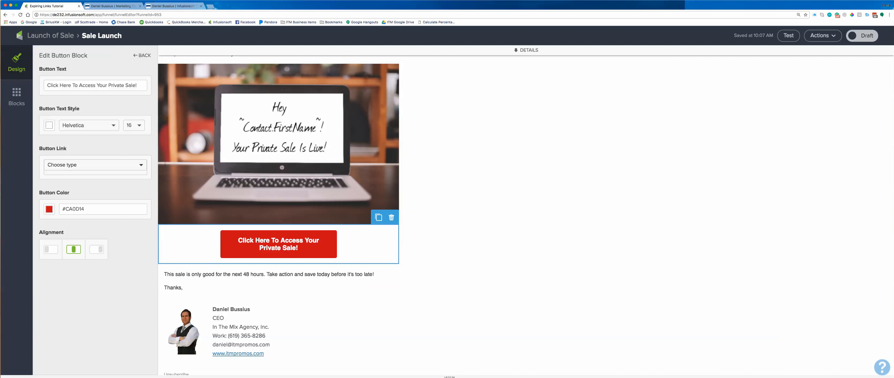
pyautogui.click(95, 166)
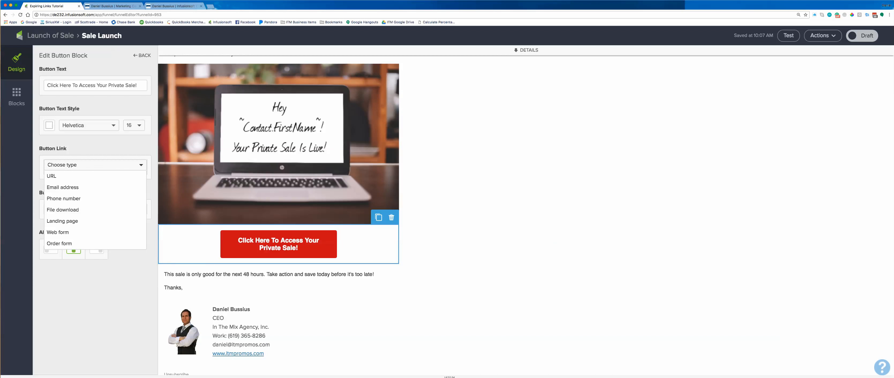
pyautogui.click(52, 176)
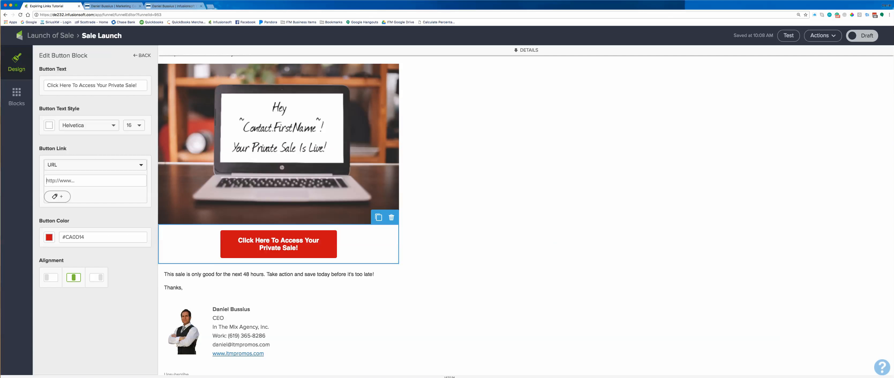
# Return to the Expiring Links Tutorial campaign overview and open the campaign merge fields.
pyautogui.click(51, 36)
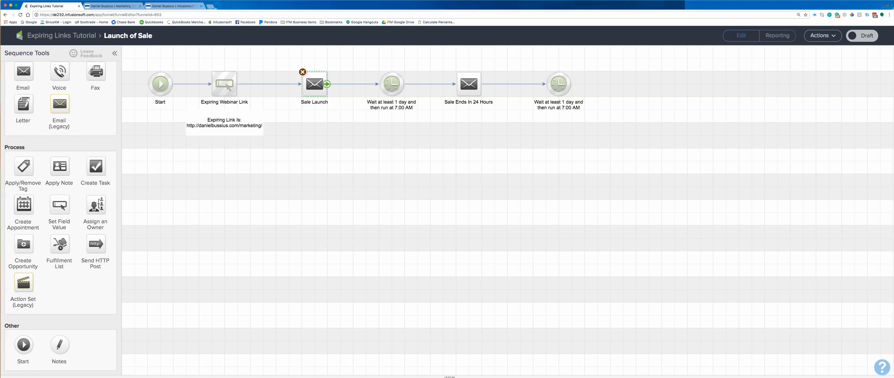
pyautogui.click(57, 36)
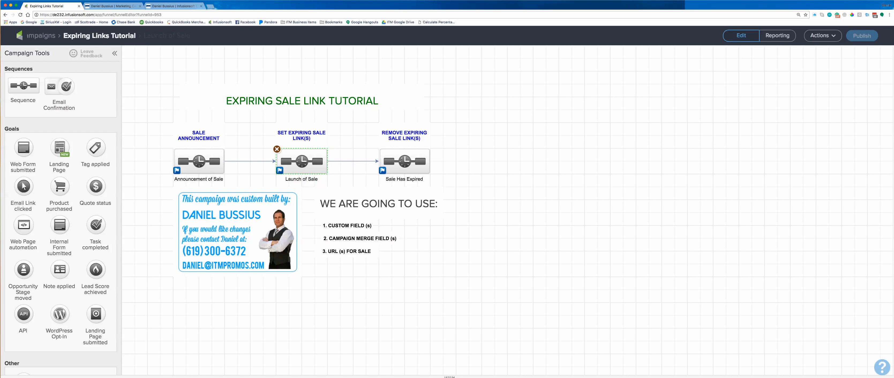
pyautogui.click(822, 35)
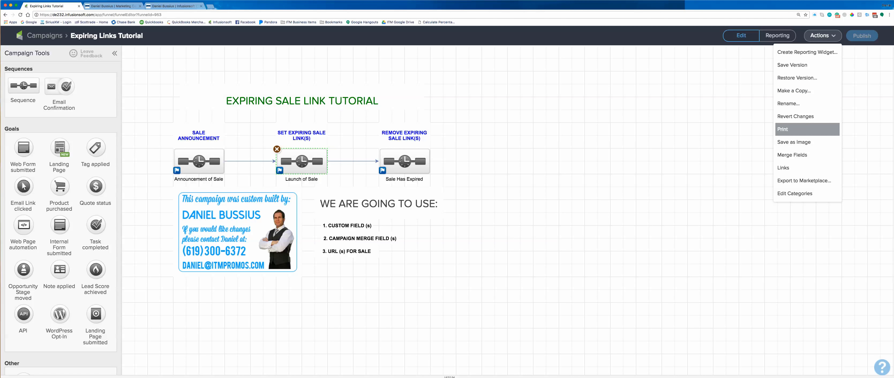
pyautogui.click(799, 155)
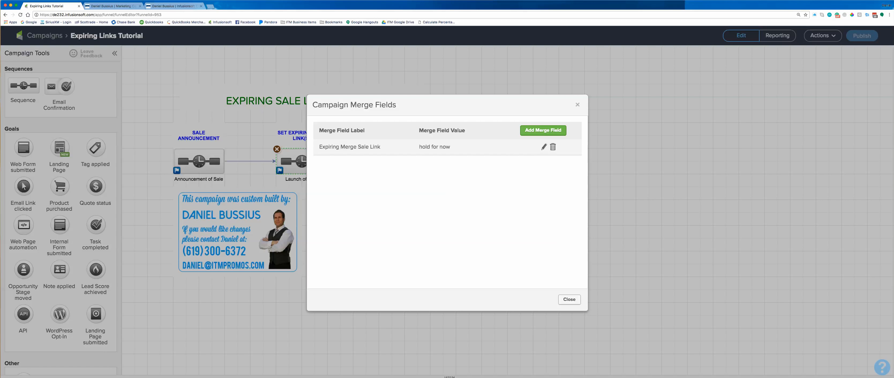
# Replace the Expiring Merge Sale Link value with the cut code ~Contact._ExpiringWebinarLink~, save it and close the campaign merge fields.
pyautogui.click(544, 146)
pyautogui.moveTo(457, 150); pyautogui.dragTo(424, 149)
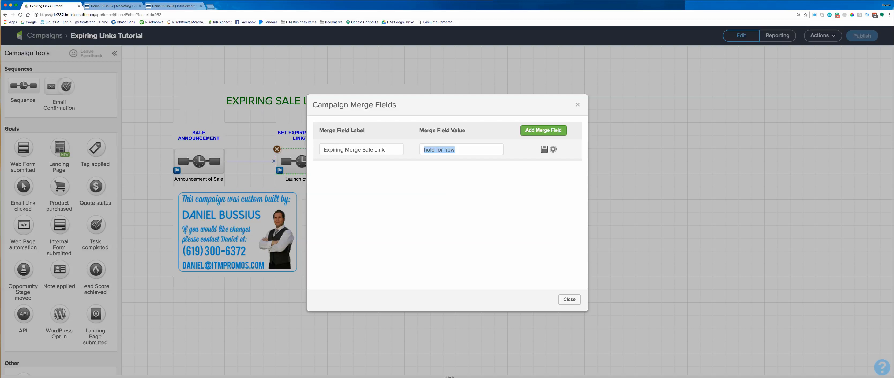
pyautogui.press('super+v')
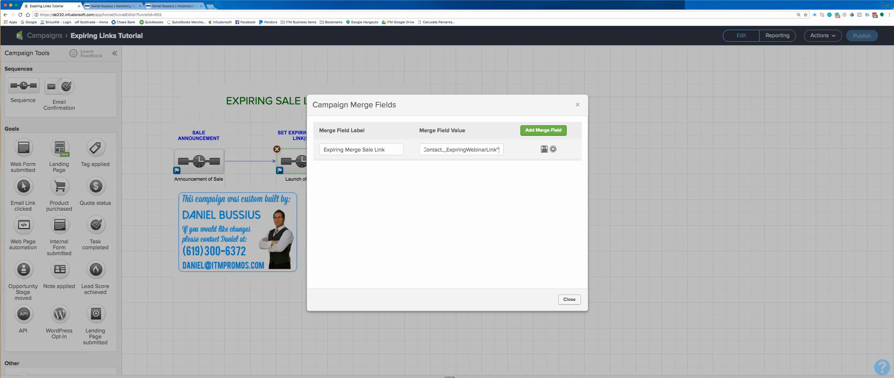
pyautogui.click(545, 149)
pyautogui.moveTo(424, 150); pyautogui.dragTo(501, 150)
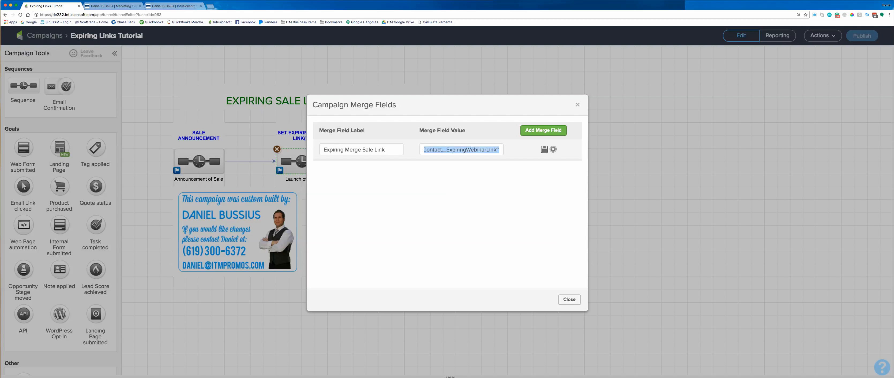
pyautogui.click(544, 149)
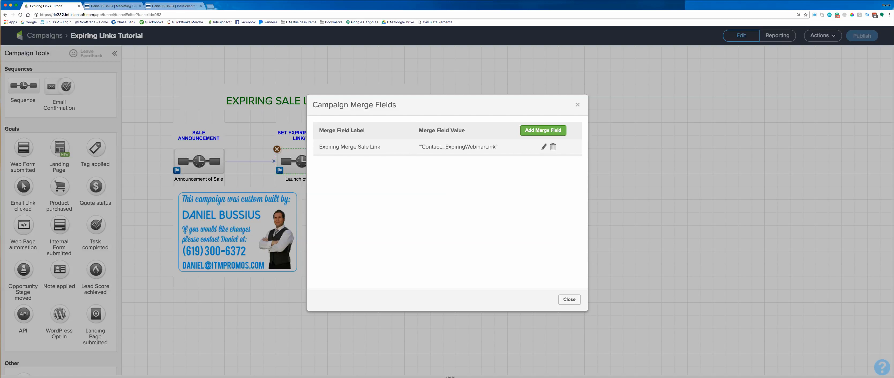
pyautogui.click(569, 299)
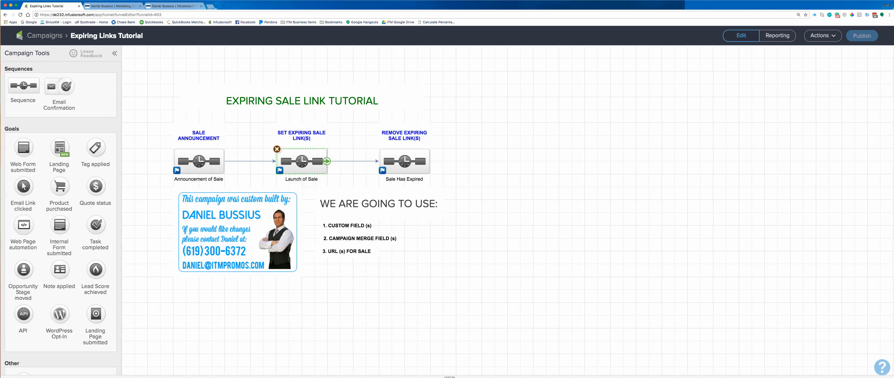
# Reopen the Launch of Sale sequence and check the web address stored in its Expiring Webinar Link action.
pyautogui.doubleClick(302, 161)
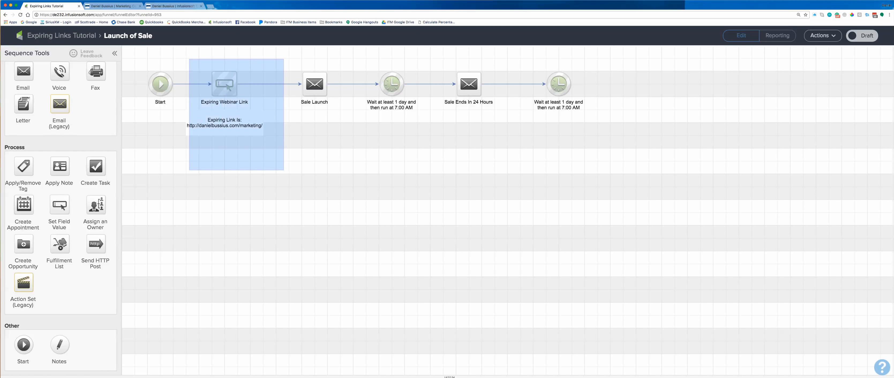
pyautogui.moveTo(263, 93); pyautogui.dragTo(263, 102)
pyautogui.doubleClick(225, 84)
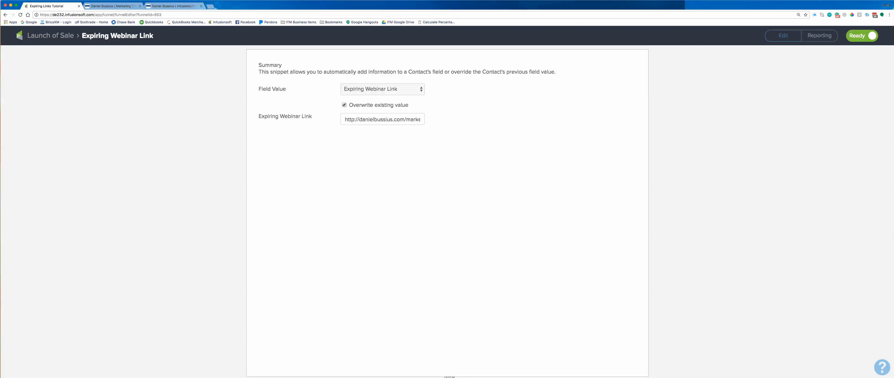
pyautogui.moveTo(344, 120); pyautogui.dragTo(430, 120)
pyautogui.click(51, 35)
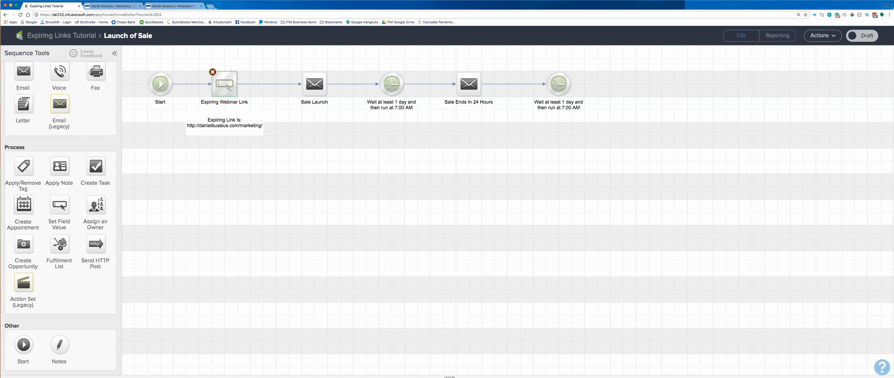
# Open the Sale Launch email and place the text cursor after the sentence "Our private sale exclusive to you is now live!".
pyautogui.doubleClick(315, 84)
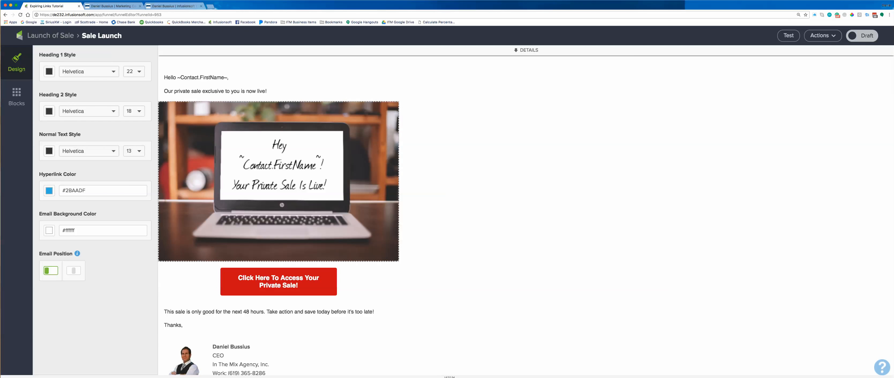
pyautogui.moveTo(267, 91); pyautogui.dragTo(164, 92)
pyautogui.click(267, 119)
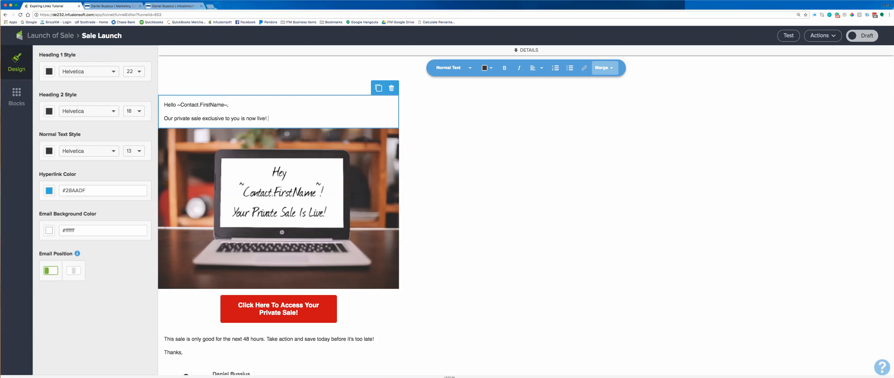
# Try inserting the Expiring Merge Sale Link campaign merge field after the private sale sentence, then delete its code.
pyautogui.click(604, 68)
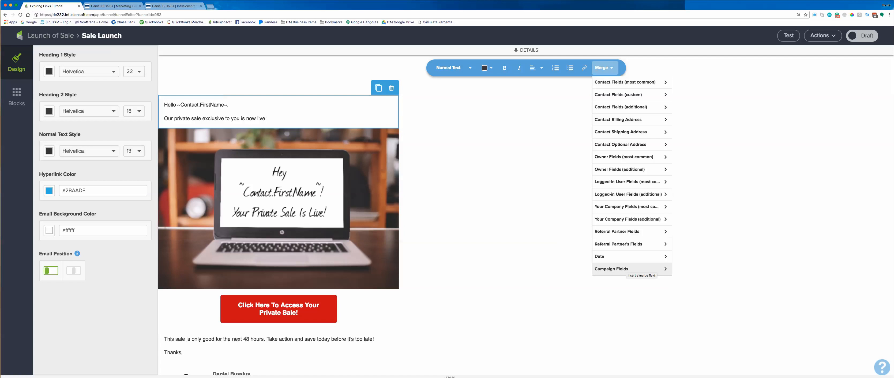
pyautogui.click(625, 269)
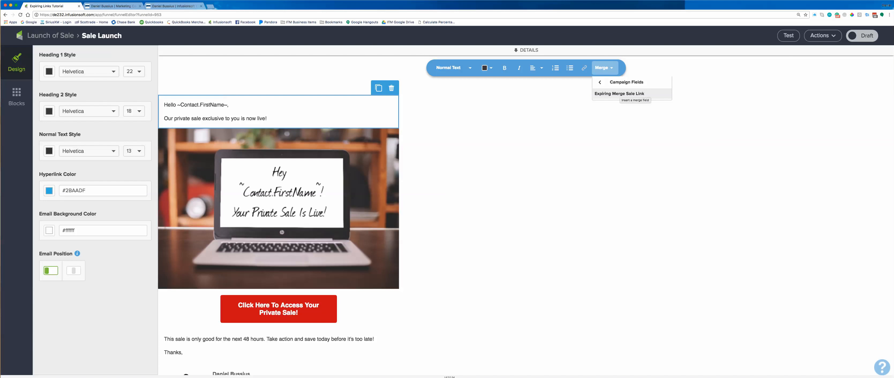
pyautogui.click(624, 93)
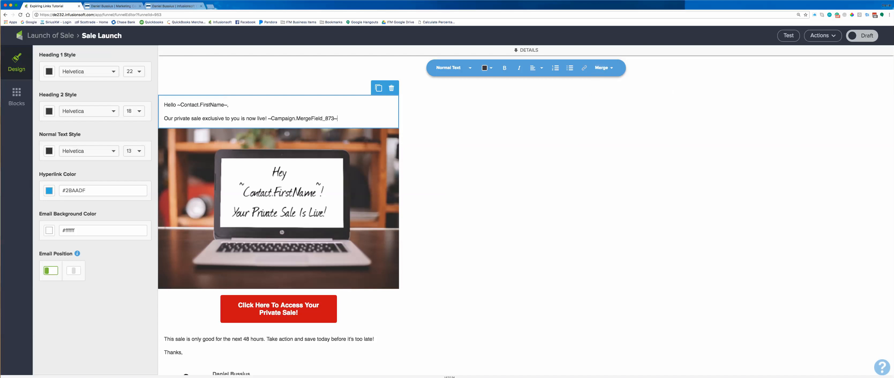
pyautogui.moveTo(338, 119); pyautogui.dragTo(271, 119)
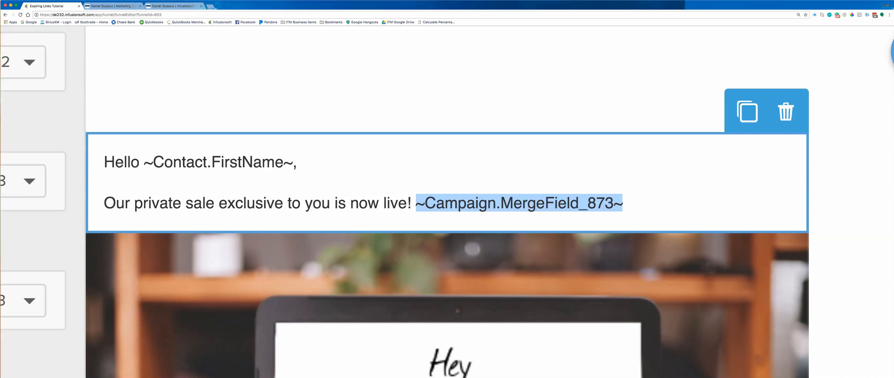
pyautogui.scroll(-5, 447, 202)
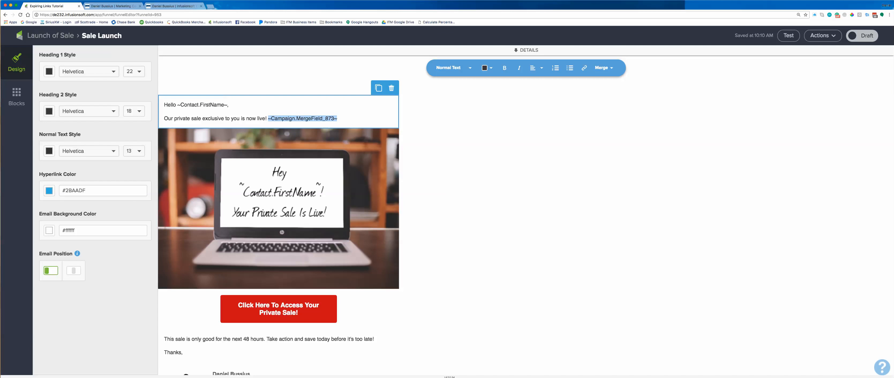
pyautogui.press('BackSpace')
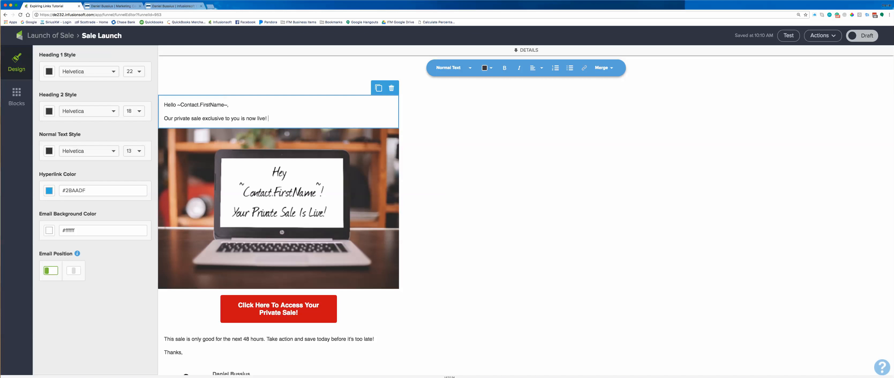
# Insert the Expiring Merge Sale Link campaign merge field again after the private sale sentence and cut its code from the text.
pyautogui.click(604, 68)
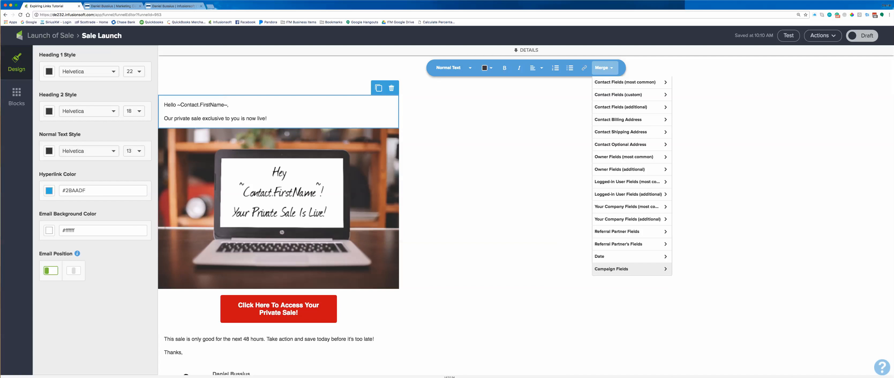
pyautogui.click(621, 269)
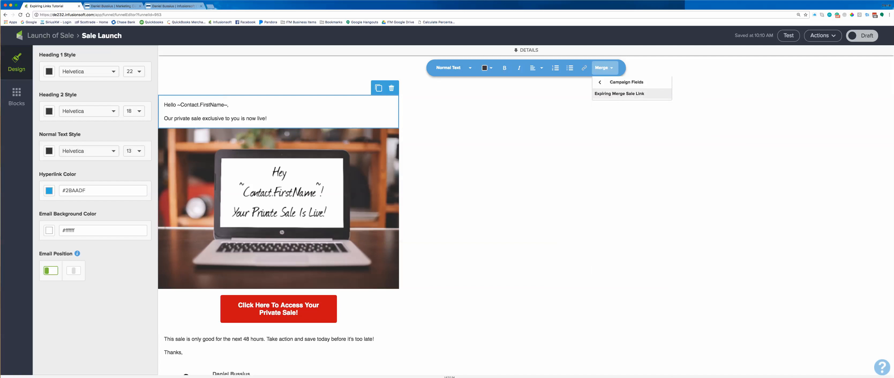
pyautogui.click(619, 94)
pyautogui.moveTo(338, 118); pyautogui.dragTo(272, 119)
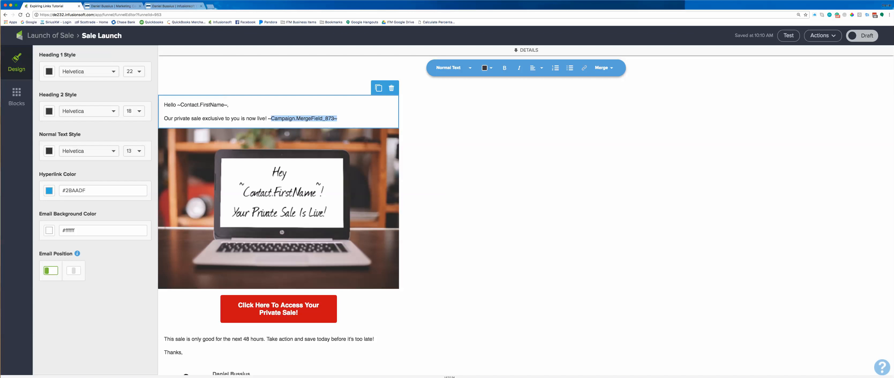
pyautogui.press('BackSpace')
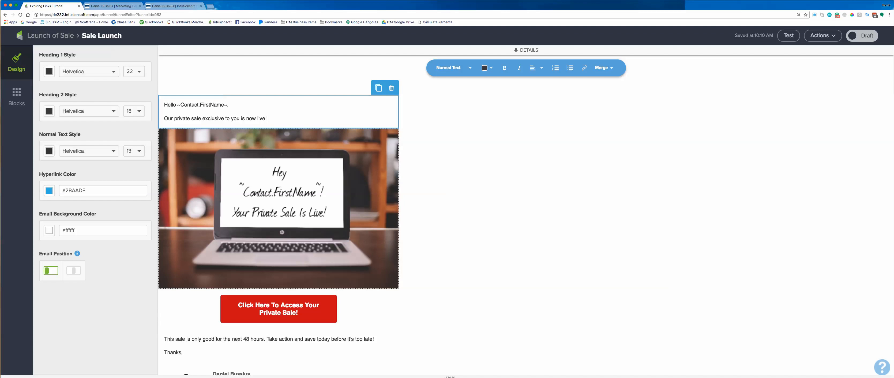
# Link the "Click Here To Access Your Private Sale!" button to the URL ~Campaign.MergeField_873~.
pyautogui.click(279, 309)
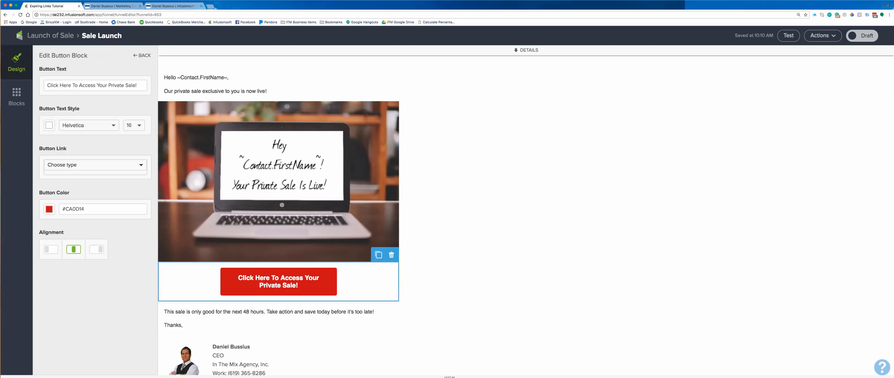
pyautogui.click(95, 164)
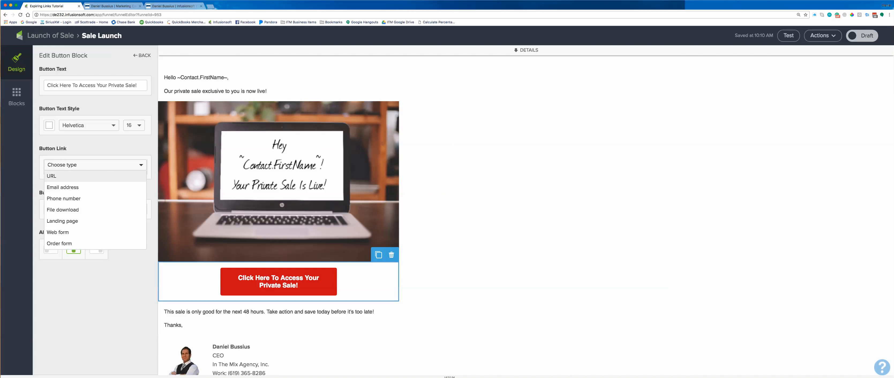
pyautogui.click(52, 176)
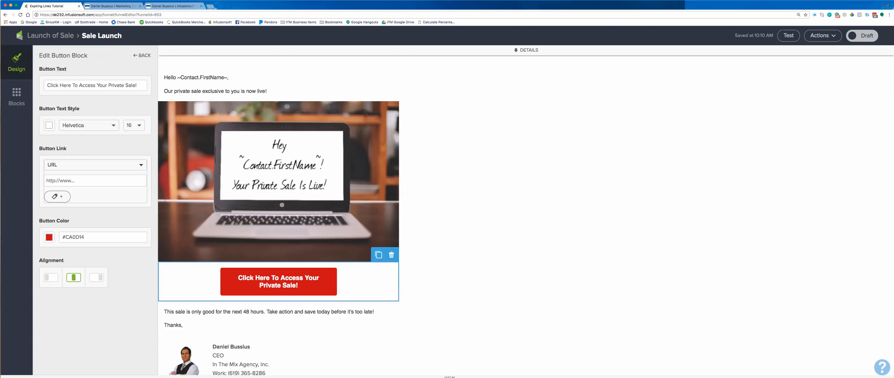
pyautogui.write('~Campaign.MergeField_873~')
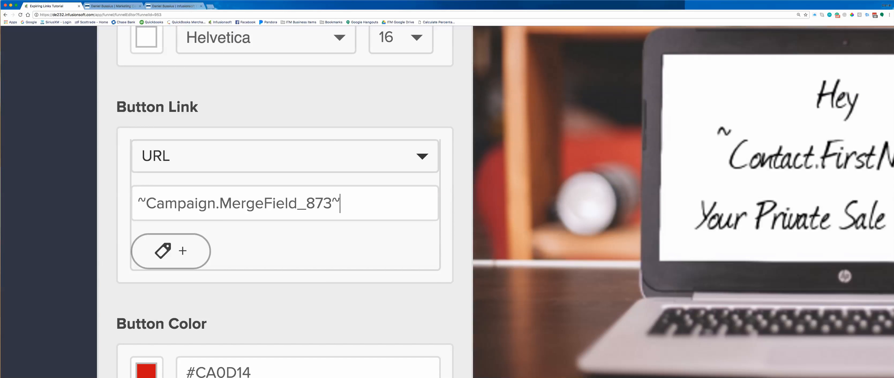
pyautogui.scroll(4, 448, 201)
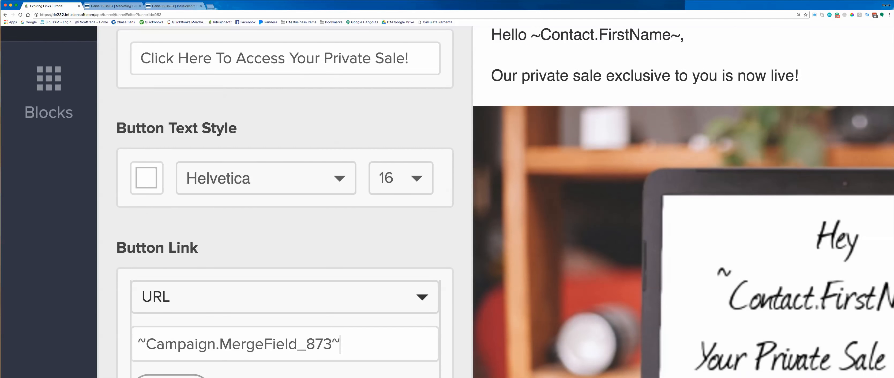
pyautogui.scroll(-3, 447, 202)
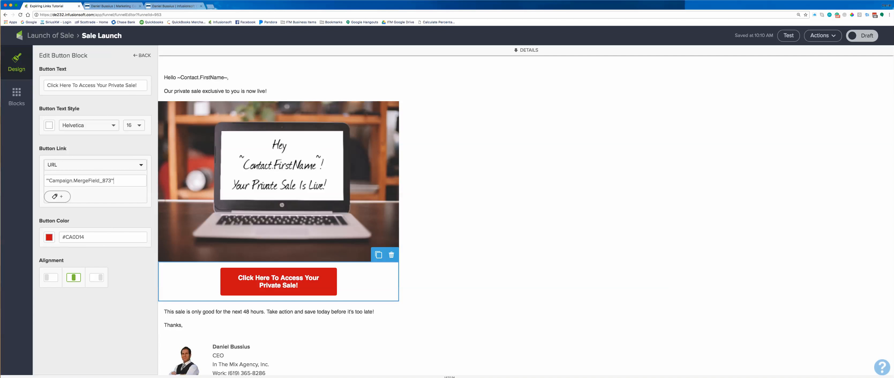
# Mark the Sale Launch email as Ready and return to the Expiring Links Tutorial campaign overview.
pyautogui.click(863, 36)
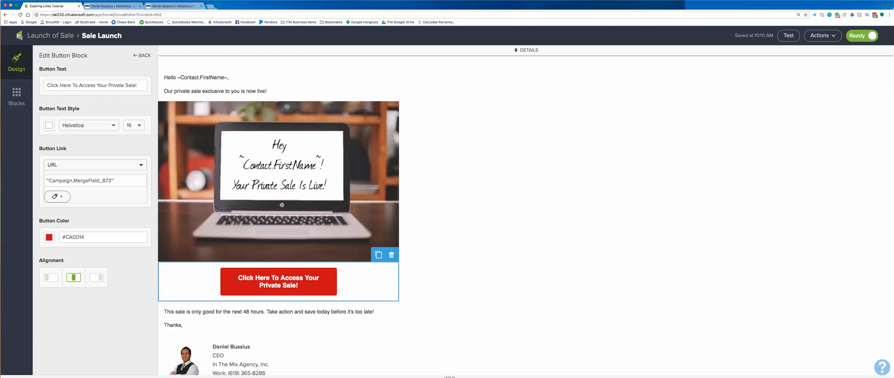
pyautogui.click(50, 36)
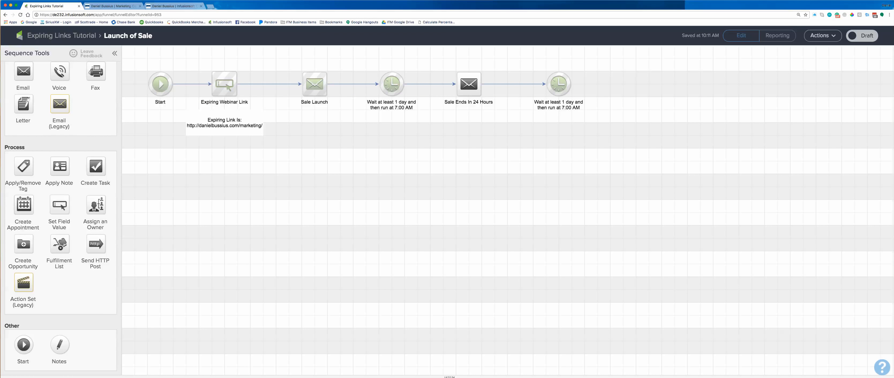
pyautogui.click(823, 36)
pyautogui.click(62, 36)
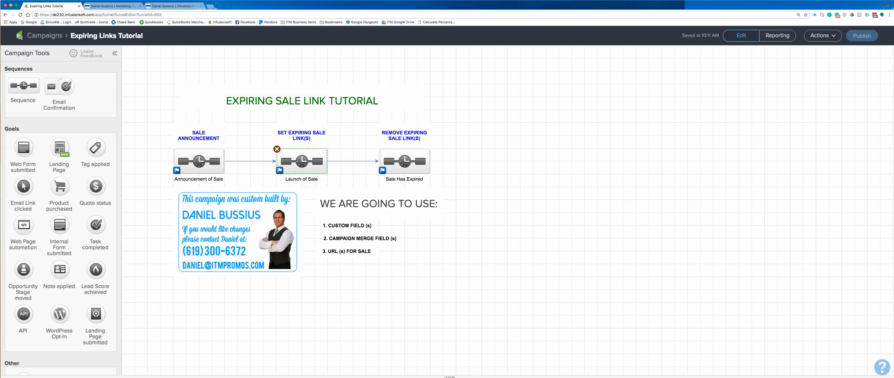
# Check the value stored in the Expiring Merge Sale Link campaign merge field, save it and close the merge fields.
pyautogui.click(823, 36)
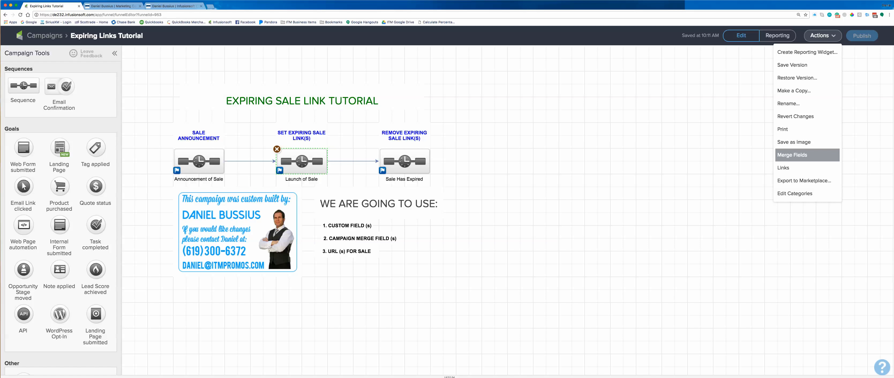
pyautogui.click(793, 155)
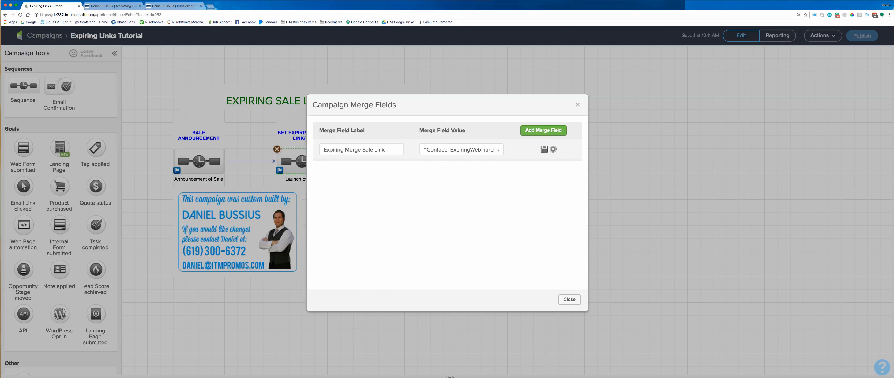
pyautogui.moveTo(424, 150); pyautogui.dragTo(502, 149)
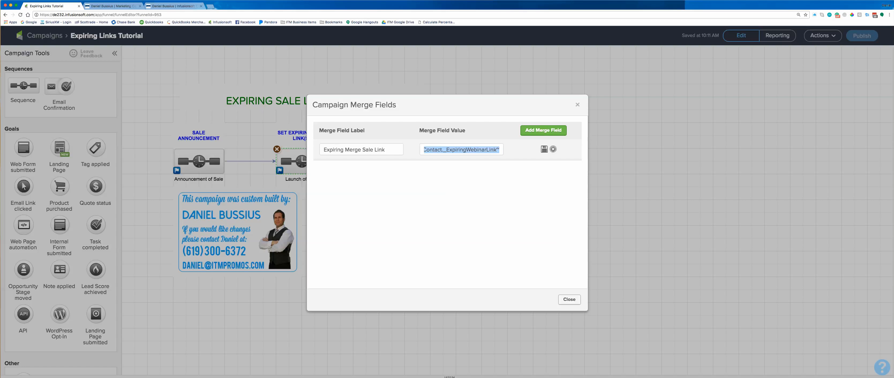
pyautogui.click(545, 150)
pyautogui.click(569, 300)
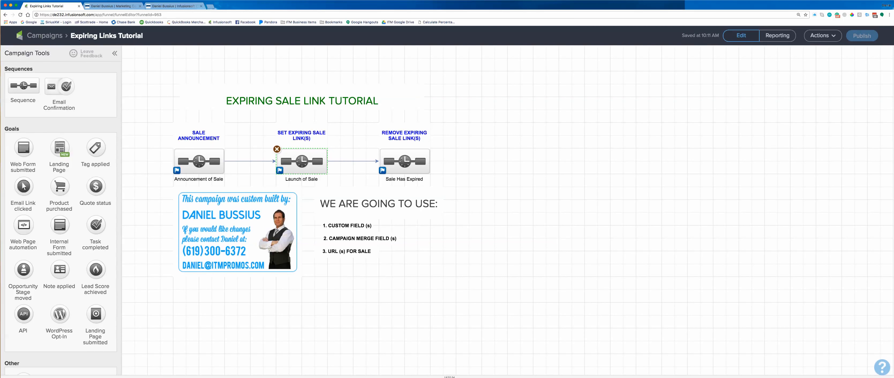
# Add a note in the empty canvas area below the campaign graphics reading "1. CREATE A CUSTOM FIELD".
pyautogui.scroll(-7, 301, 184)
pyautogui.scroll(1, 302, 184)
pyautogui.scroll(-1, 302, 184)
pyautogui.scroll(2, 302, 184)
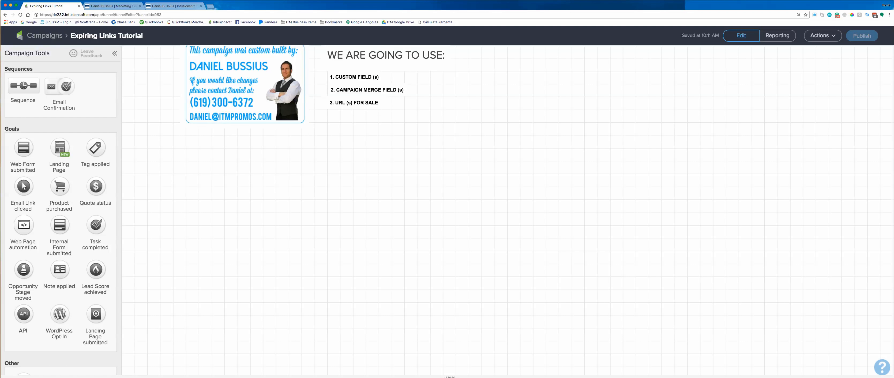
pyautogui.moveTo(23, 86); pyautogui.dragTo(256, 213)
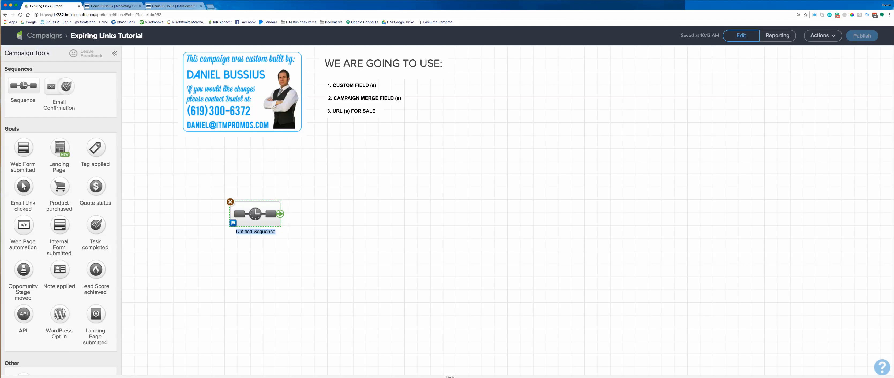
pyautogui.click(230, 202)
pyautogui.scroll(-2, 60, 277)
pyautogui.moveTo(24, 345); pyautogui.dragTo(243, 190)
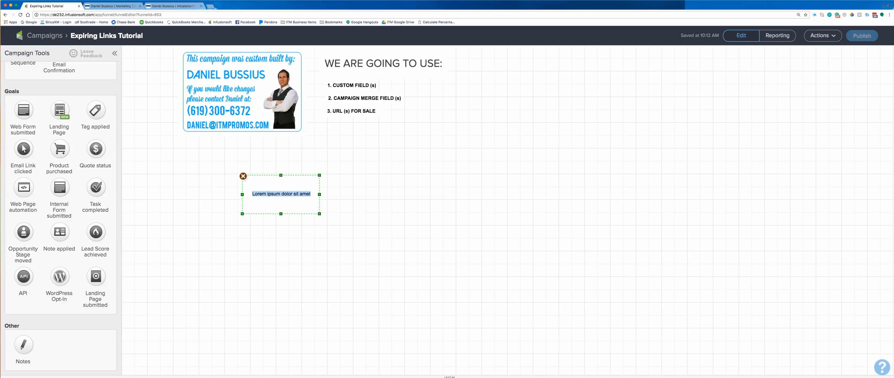
pyautogui.write('1. CREATE A CUSTOM FIELD')
pyautogui.click(361, 208)
# Duplicate the "1. CREATE A CUSTOM FIELD" note and place the copy level with it, directly to its right.
pyautogui.rightClick(274, 193)
pyautogui.click(289, 199)
pyautogui.moveTo(290, 203); pyautogui.dragTo(371, 194)
# Replace the copied note's text with "2. ASSIGN A URL (WEBSITE LINK) TO THAT CUSTOM FIELD." and, after a blank line, "DO THAT USING THE SET FIELD VALUE.".
pyautogui.doubleClick(371, 194)
pyautogui.write('2.')
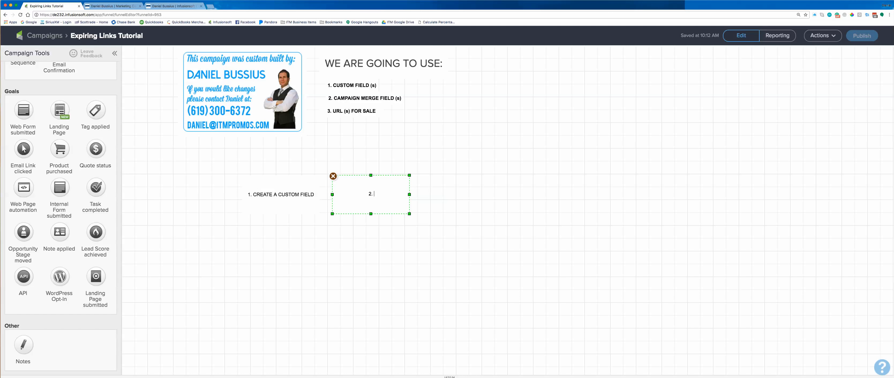
pyautogui.write(' ASSIGN A ')
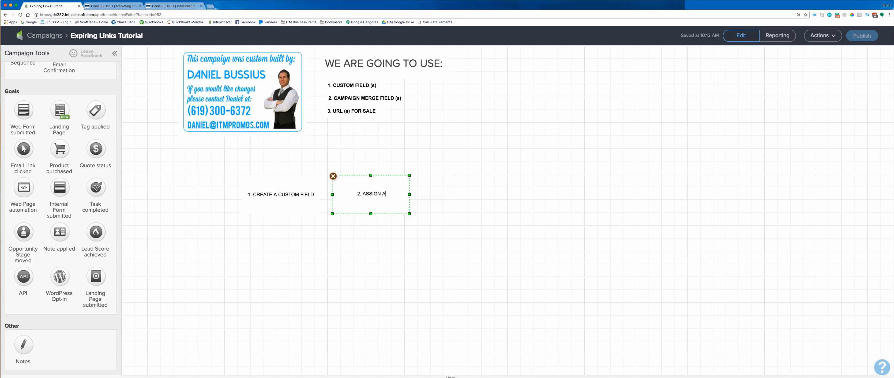
pyautogui.write('URL (WEBSITE LINK) TO T')
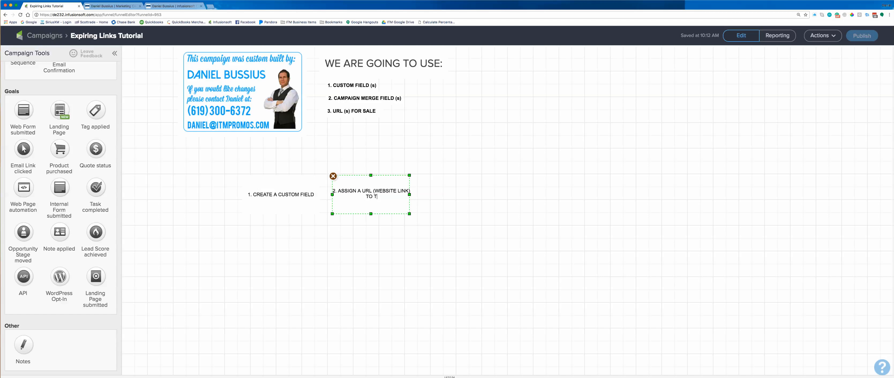
pyautogui.write('HAT CUSTOM FIELD.')
pyautogui.press('Return')
pyautogui.press('Return')
pyautogui.write('DO THAT USI')
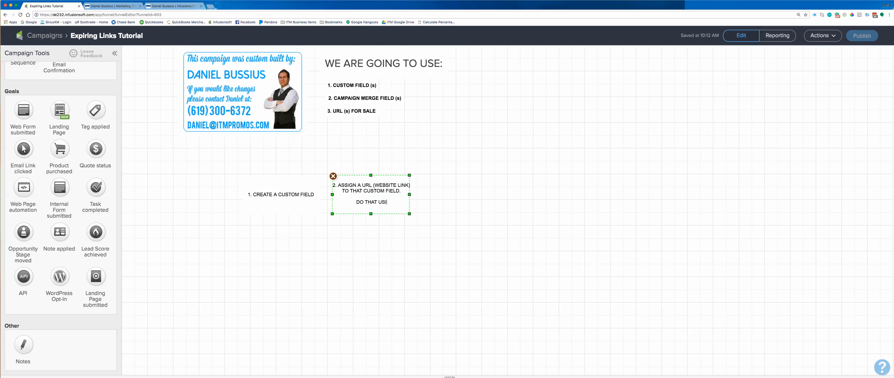
pyautogui.write('NG THE SET FIELD VALUE')
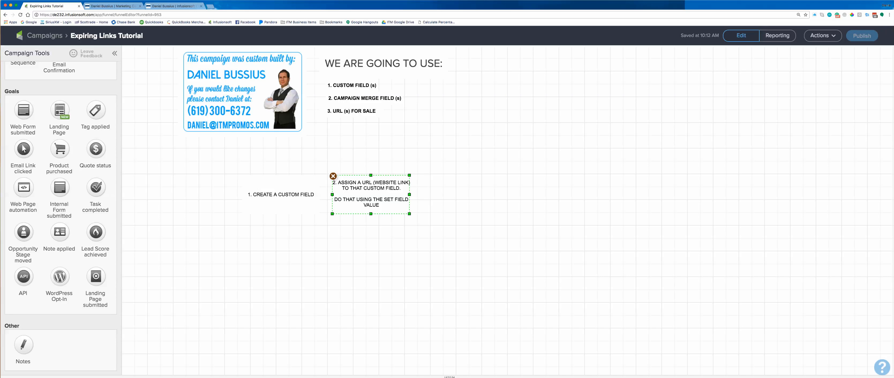
pyautogui.write('.')
pyautogui.click(371, 257)
# Duplicate the "1. CREATE A CUSTOM FIELD" note again and line the copy up to the right of note 2.
pyautogui.rightClick(286, 193)
pyautogui.click(312, 205)
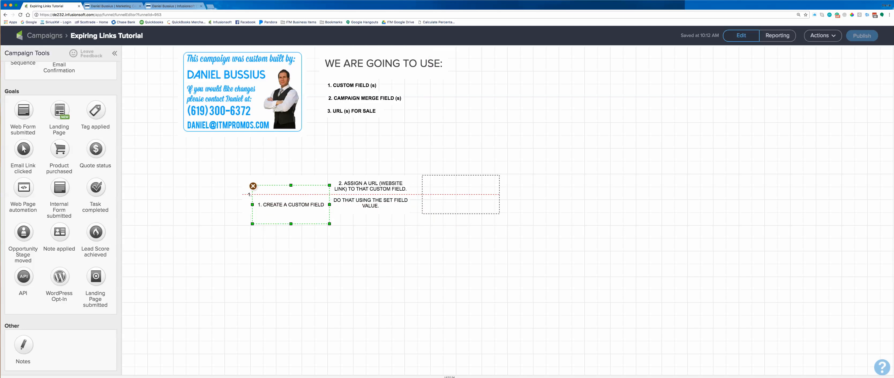
pyautogui.moveTo(294, 205); pyautogui.dragTo(463, 195)
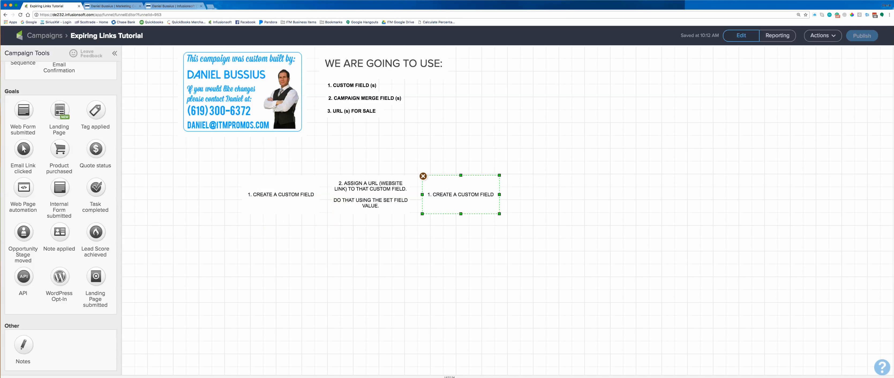
# Replace the third note's text with "3. CREATE A CAMPAIGN MERGE FIELD." and, after a blank line, "INPUT THE CUSTOM FIELD MERGE FIELD INTO THE CAMPAIGN MERGE FIELD".
pyautogui.doubleClick(461, 195)
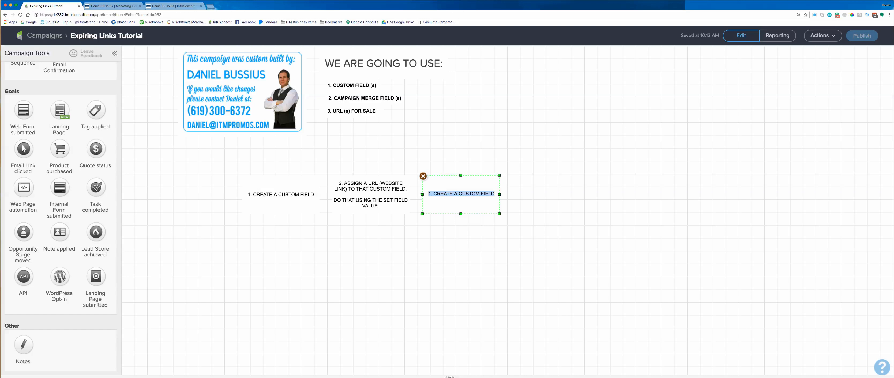
pyautogui.write('3. ')
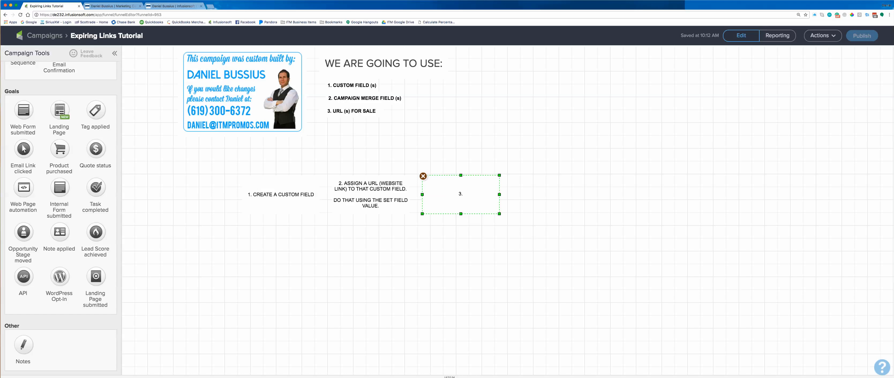
pyautogui.write('CREATE A CAMPAIGN MERGE FIE')
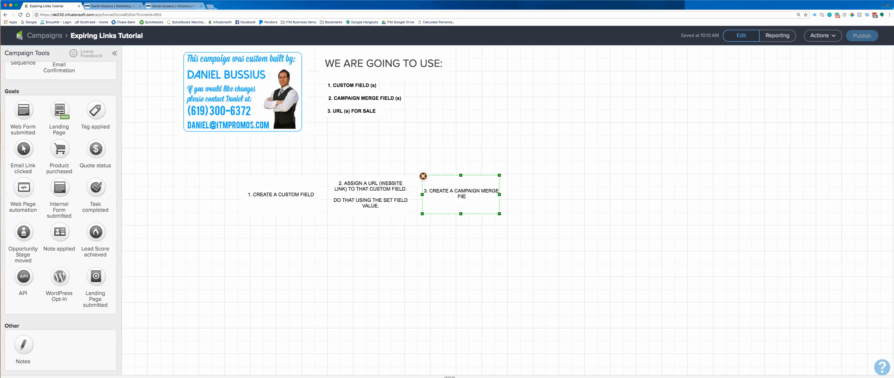
pyautogui.write('LD.')
pyautogui.press('Return')
pyautogui.write('INPUT THE ')
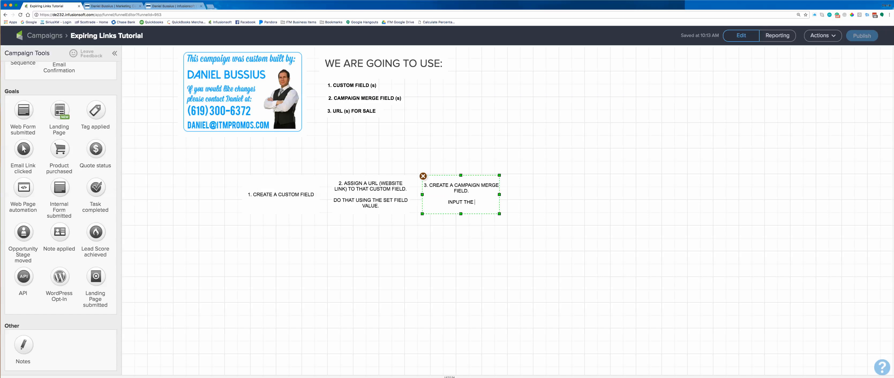
pyautogui.write('CUSTOM FIELD MERGE FIELD INTO TH')
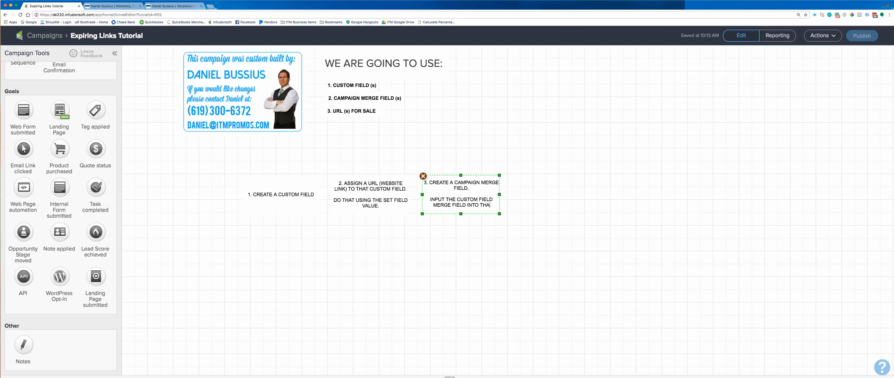
pyautogui.write('E CAMPAIGF')
pyautogui.press('BackSpace')
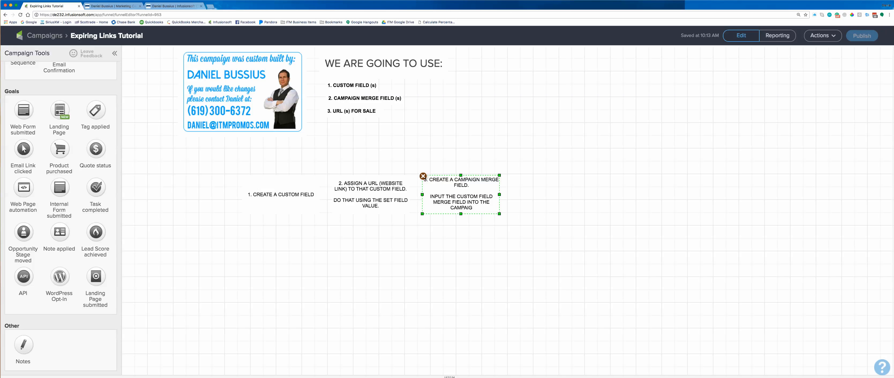
pyautogui.write('N MERGE FIELD')
pyautogui.press('Escape')
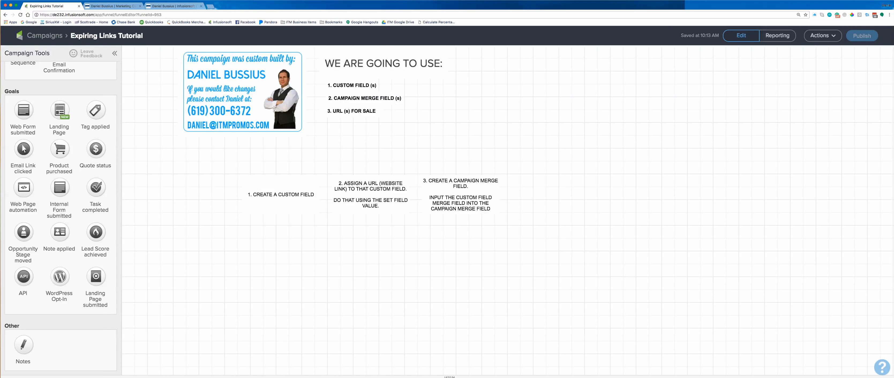
# Duplicate note 3 and place the copy level with it, directly to its right.
pyautogui.click(455, 196)
pyautogui.rightClick(455, 196)
pyautogui.click(493, 202)
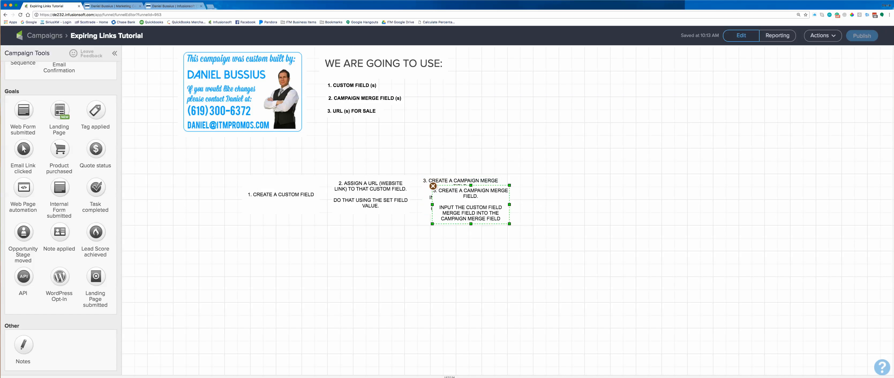
pyautogui.moveTo(552, 205)
pyautogui.mouseDown()
pyautogui.moveTo(606, 195)
pyautogui.moveTo(552, 195)
pyautogui.mouseUp()
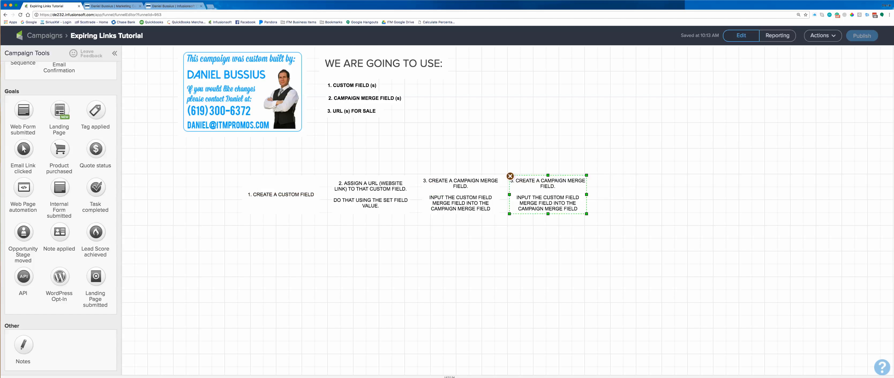
# Replace the copied note's text with "4. USE THE CAMPAIGN MERGE FIELD FOR THE ACTUAL URL IN THE EMAILS".
pyautogui.doubleClick(551, 195)
pyautogui.write('4.')
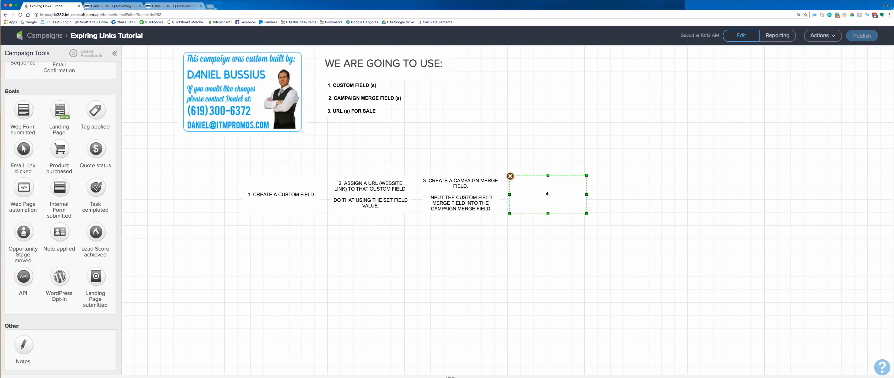
pyautogui.write('USE THE CAMPAIGN MERGE FIELD FOR THE ACT')
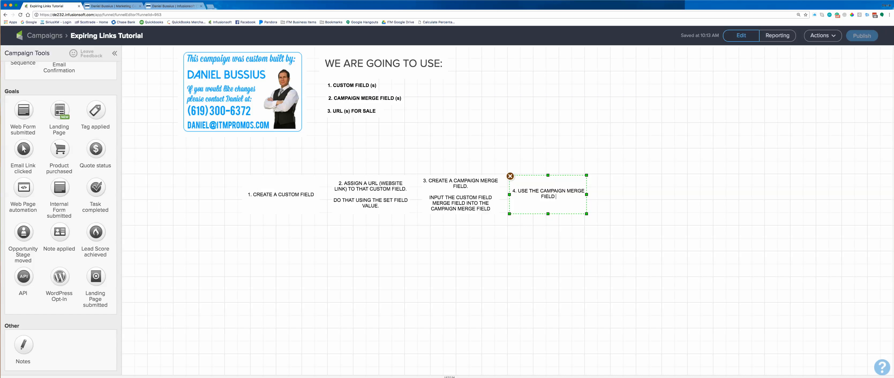
pyautogui.write('UAL URL IN THE EMAILS')
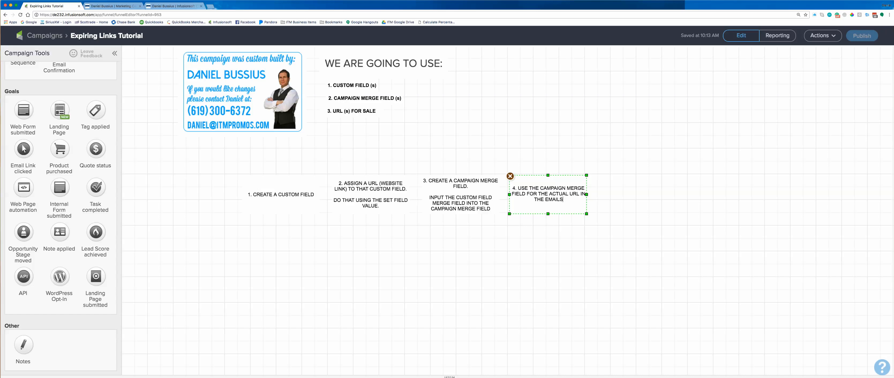
pyautogui.moveTo(658, 224); pyautogui.dragTo(195, 160)
pyautogui.moveTo(325, 247); pyautogui.dragTo(222, 165)
pyautogui.moveTo(442, 251); pyautogui.dragTo(319, 172)
pyautogui.click(319, 172)
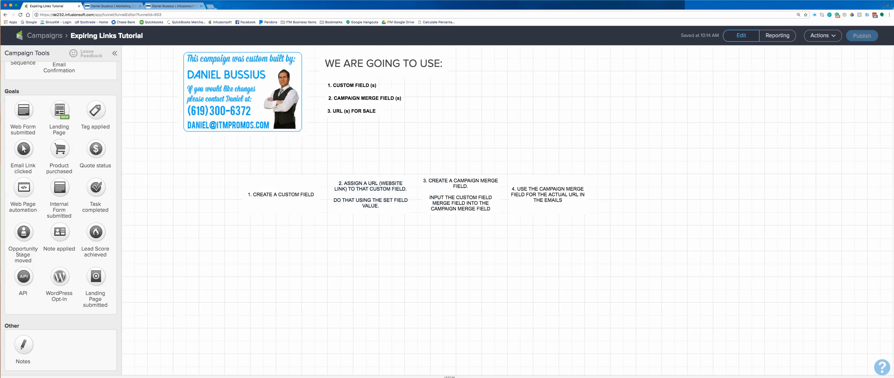
# Inspect the URL assigned by the Expiring Webinar Link field value in the Launch of Sale sequence, and return to the campaign canvas.
pyautogui.scroll(3, 382, 152)
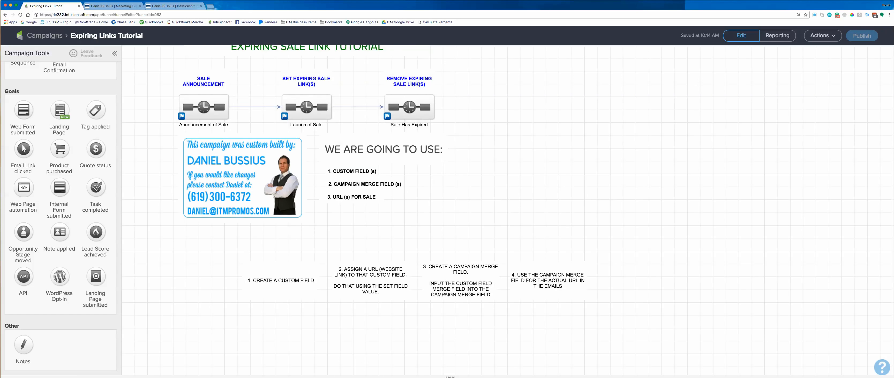
pyautogui.doubleClick(288, 101)
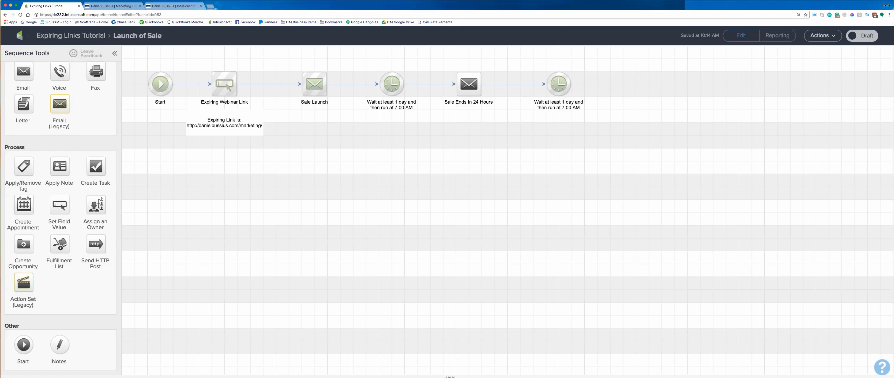
pyautogui.moveTo(197, 56); pyautogui.dragTo(255, 187)
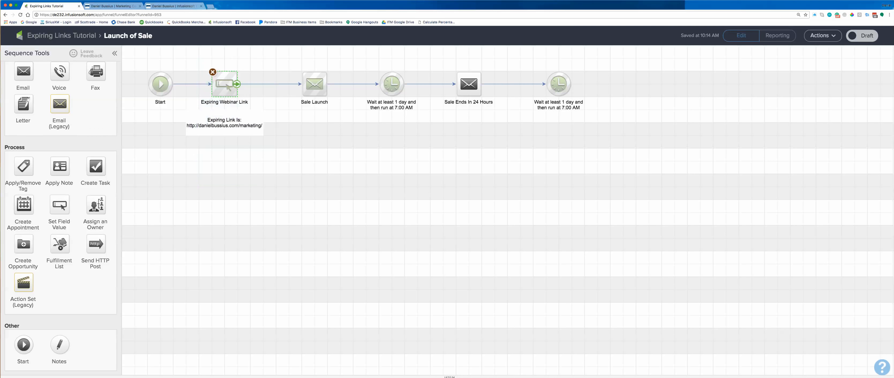
pyautogui.doubleClick(224, 84)
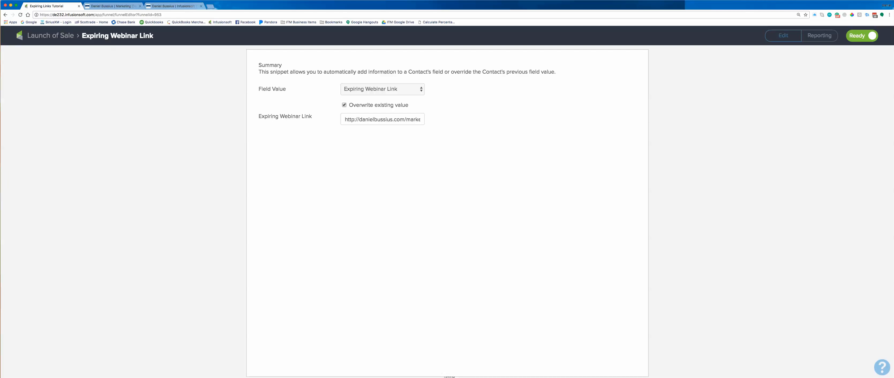
pyautogui.tripleClick(383, 119)
pyautogui.click(448, 138)
pyautogui.click(51, 35)
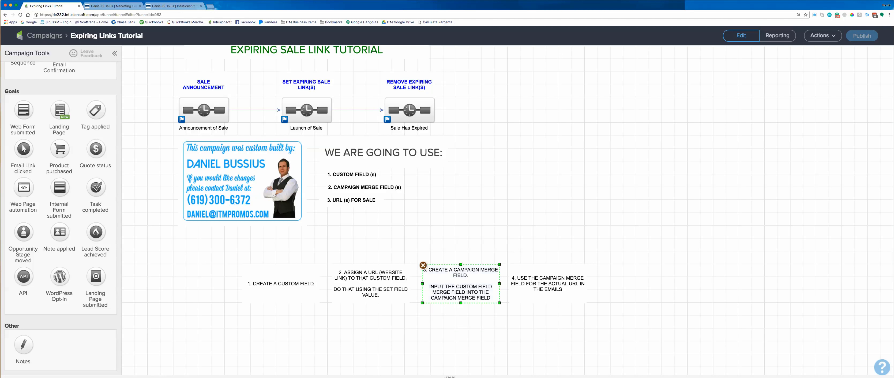
# Review the value of the Expiring Merge Sale Link in the campaign merge fields, and close the list.
pyautogui.click(823, 36)
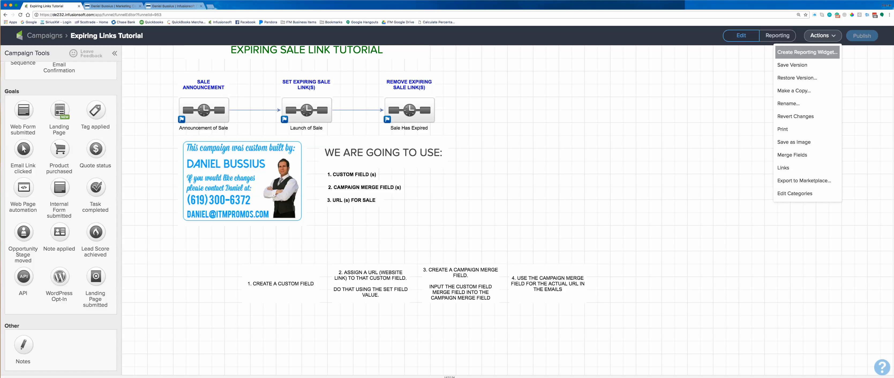
pyautogui.click(792, 155)
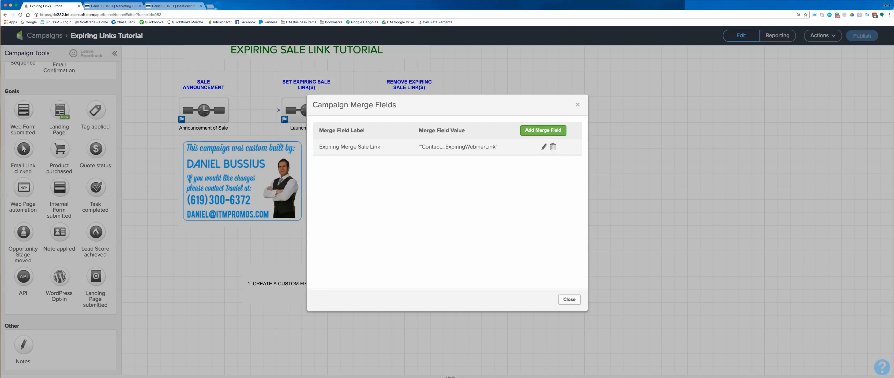
pyautogui.moveTo(418, 146); pyautogui.dragTo(499, 147)
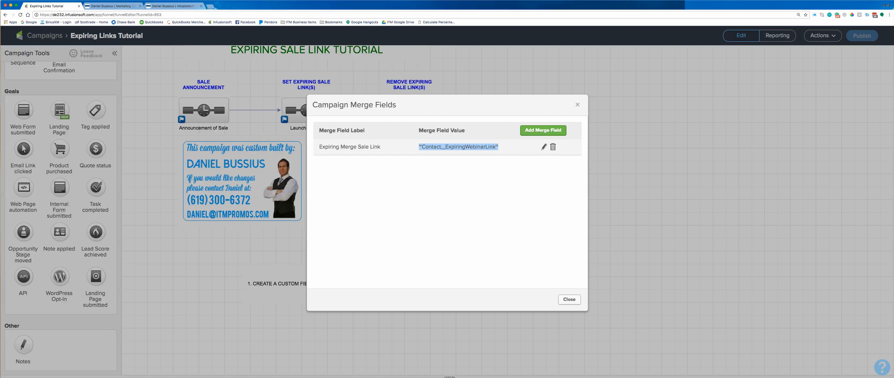
pyautogui.click(570, 299)
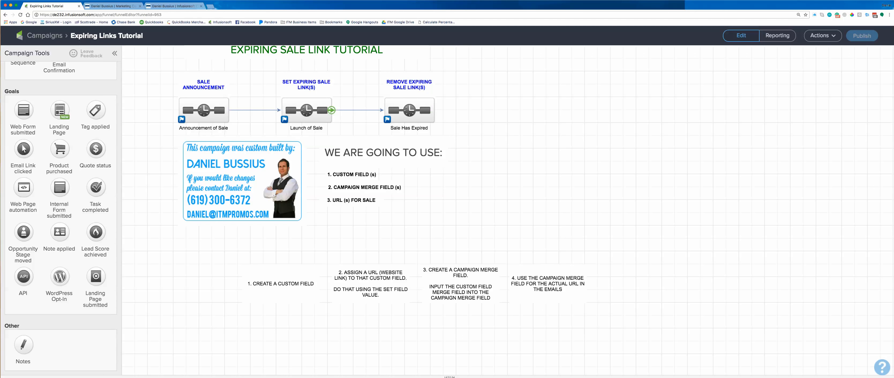
# Open the Sale Launch email in the Launch of Sale sequence and insert the Expiring Webinar Link custom contact field after "is now live!".
pyautogui.doubleClick(306, 110)
pyautogui.moveTo(200, 61); pyautogui.dragTo(255, 102)
pyautogui.doubleClick(326, 83)
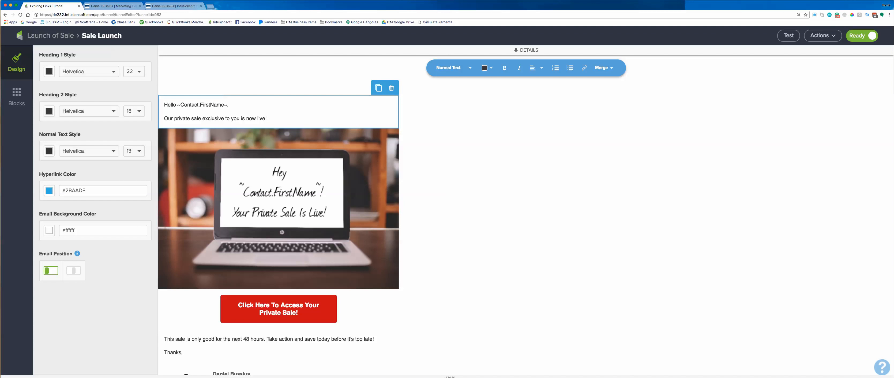
pyautogui.click(603, 67)
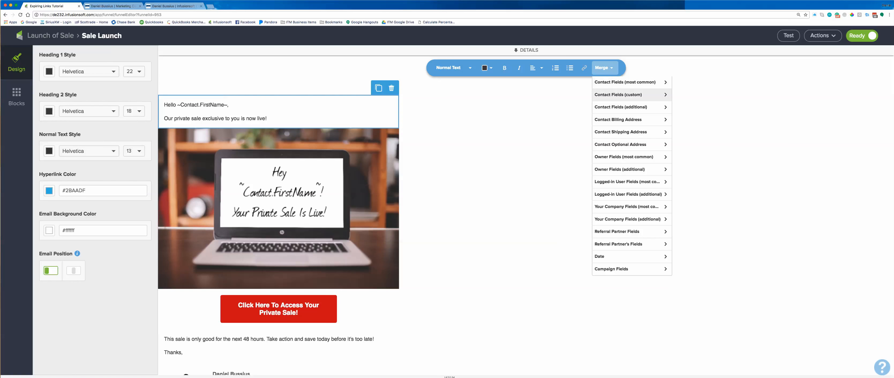
pyautogui.click(622, 94)
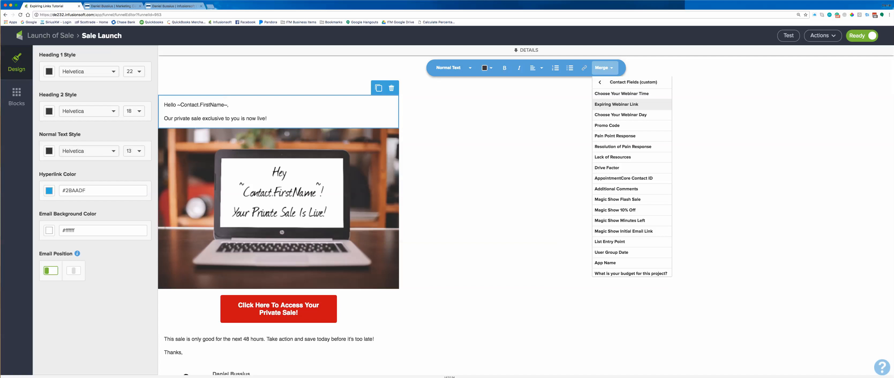
pyautogui.click(617, 104)
# Delete the inserted Expiring Webinar Link merge field from the Sale Launch email's opening text.
pyautogui.hotkey('shift', 'Left')
pyautogui.hotkey('shift', 'Left')
pyautogui.hotkey('shift', 'Left')
pyautogui.hotkey('shift', 'Left')
pyautogui.hotkey('shift', 'Left')
pyautogui.hotkey('shift', 'Left')
pyautogui.hotkey('shift', 'Left')
pyautogui.hotkey('shift', 'Left')
pyautogui.hotkey('shift', 'Left')
pyautogui.hotkey('shift', 'Left')
pyautogui.hotkey('shift', 'Left')
pyautogui.hotkey('shift', 'Left')
pyautogui.hotkey('shift', 'Left')
pyautogui.hotkey('shift', 'Left')
pyautogui.hotkey('shift', 'Left')
pyautogui.hotkey('shift', 'Left')
pyautogui.hotkey('shift', 'Left')
pyautogui.hotkey('shift', 'Left')
pyautogui.hotkey('shift', 'Left')
pyautogui.hotkey('shift', 'Left')
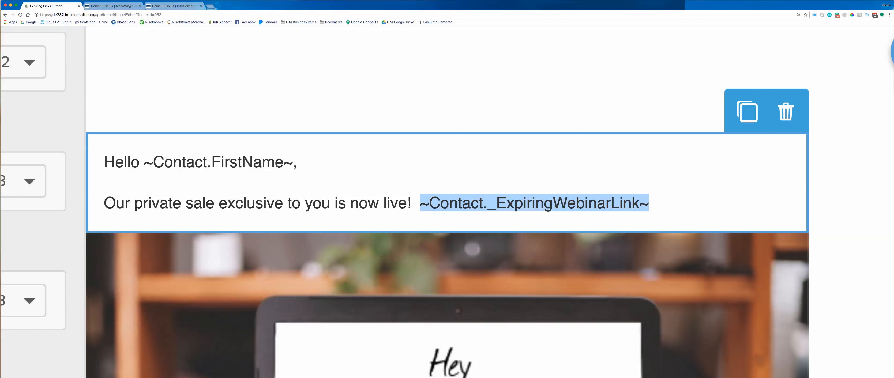
pyautogui.press('BackSpace')
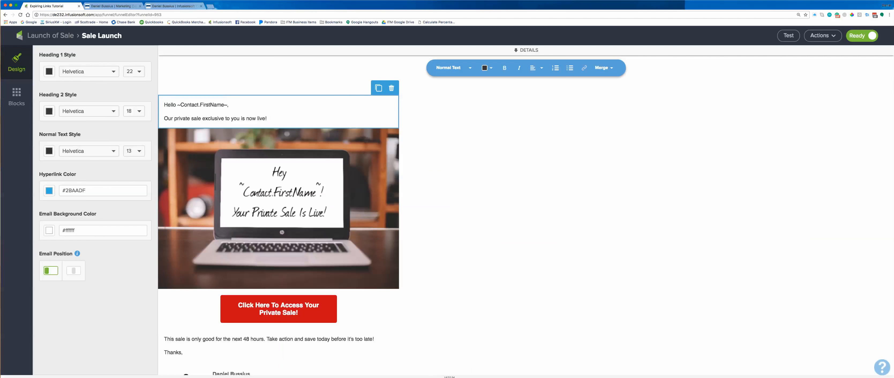
# Return to the campaign canvas, open the Expiring Merge Sale Link campaign merge field for editing to check its value, and save it.
pyautogui.click(50, 36)
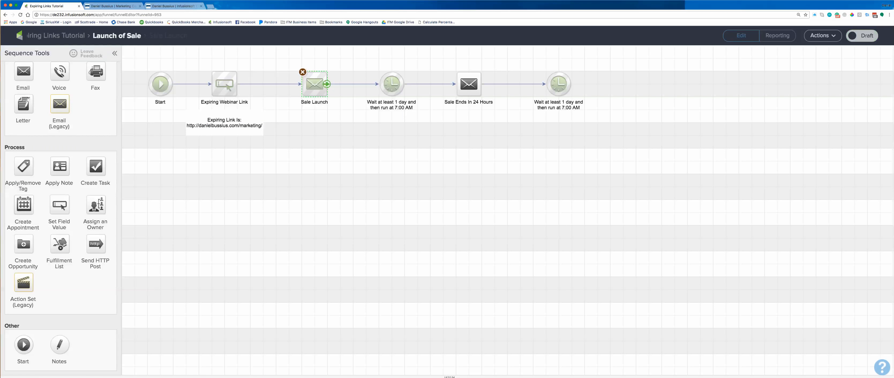
pyautogui.click(52, 35)
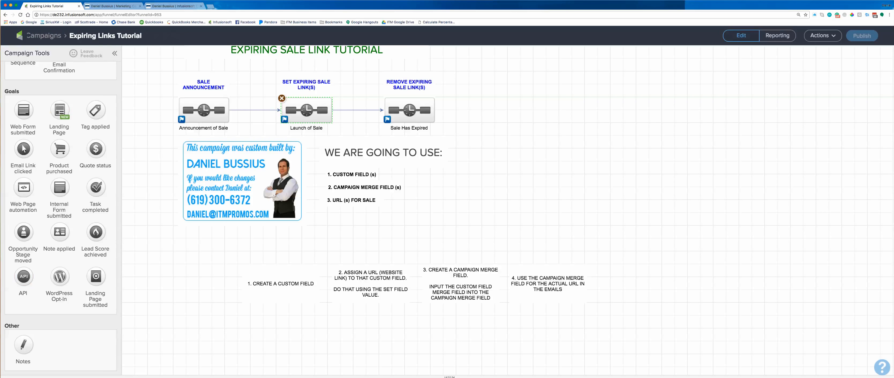
pyautogui.click(823, 36)
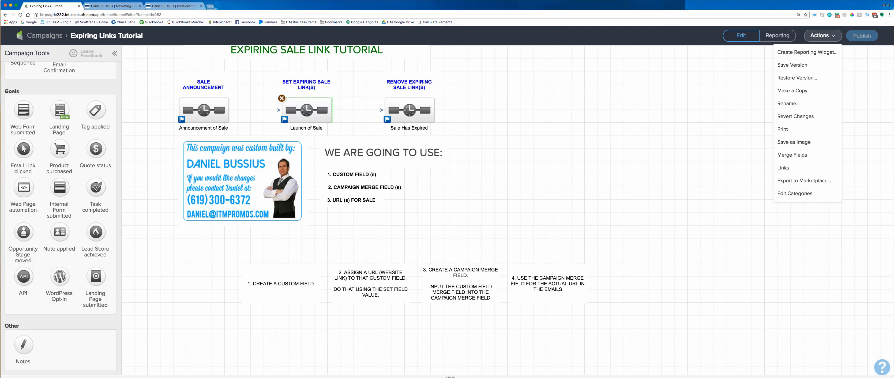
pyautogui.click(798, 155)
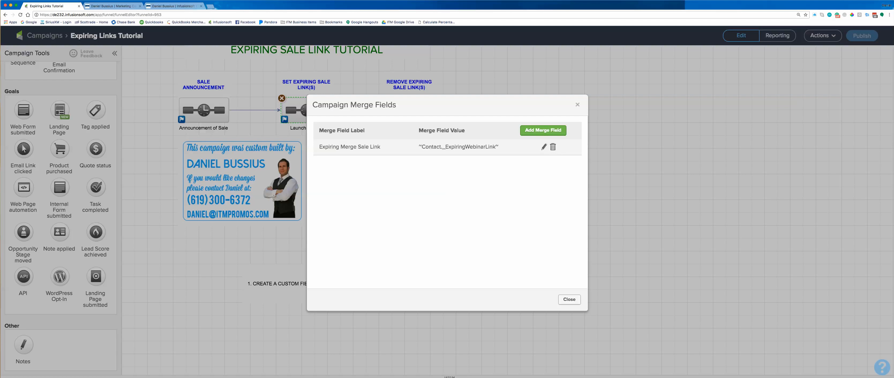
pyautogui.click(544, 147)
pyautogui.moveTo(424, 150); pyautogui.dragTo(507, 150)
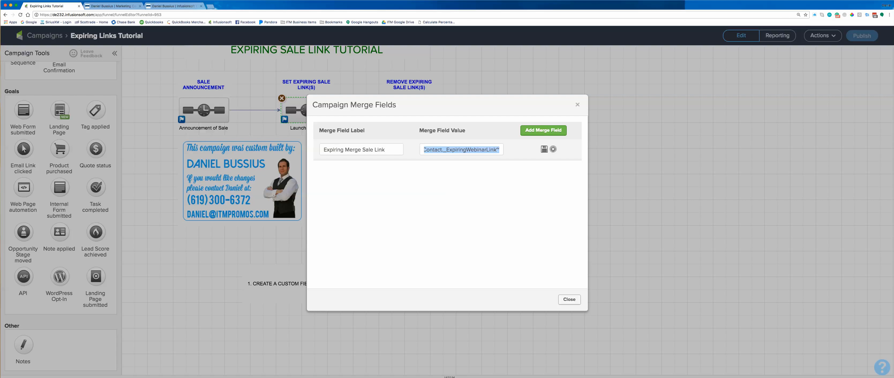
pyautogui.click(500, 150)
pyautogui.click(424, 150)
pyautogui.click(544, 149)
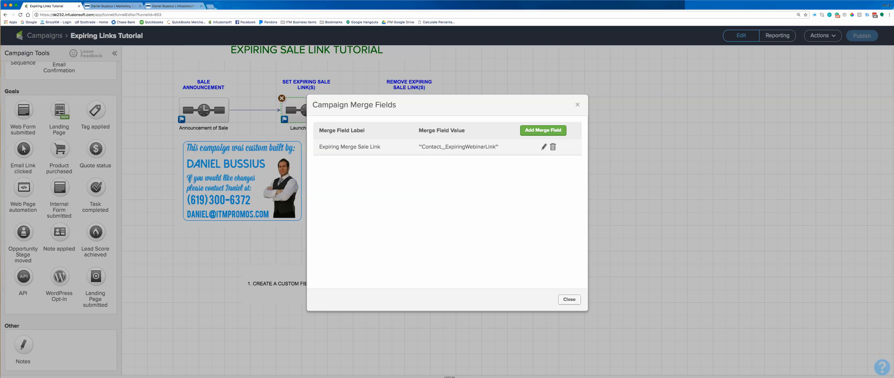
pyautogui.click(570, 299)
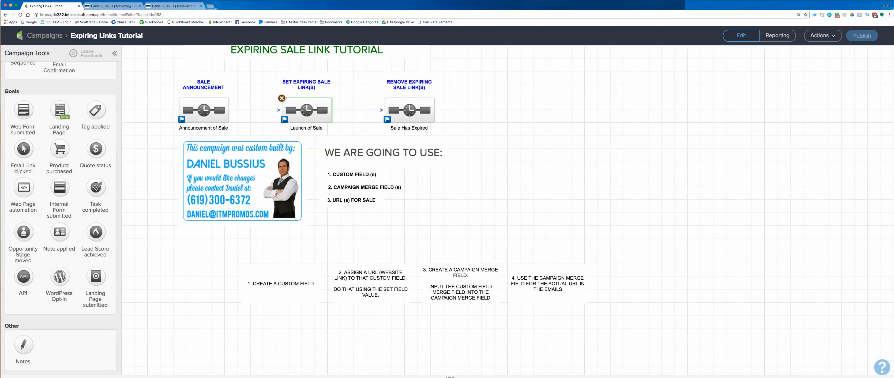
pyautogui.moveTo(506, 325); pyautogui.dragTo(422, 235)
pyautogui.moveTo(595, 330); pyautogui.dragTo(506, 216)
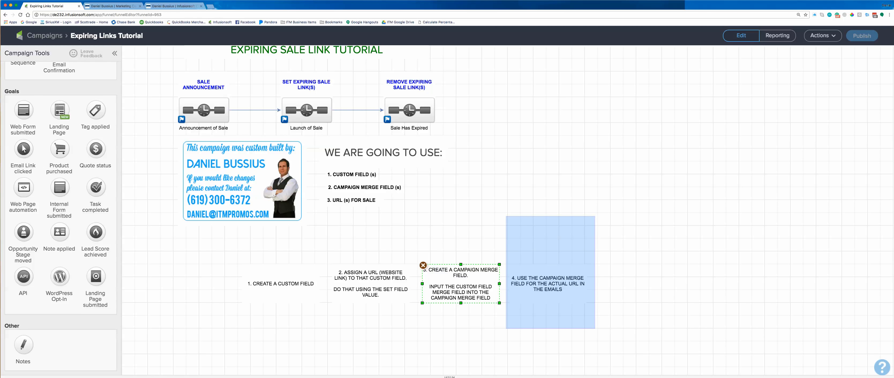
# Open the Sale Launch email in the Launch of Sale sequence and check the URL linked to its red button.
pyautogui.moveTo(506, 217); pyautogui.dragTo(506, 216)
pyautogui.doubleClick(283, 100)
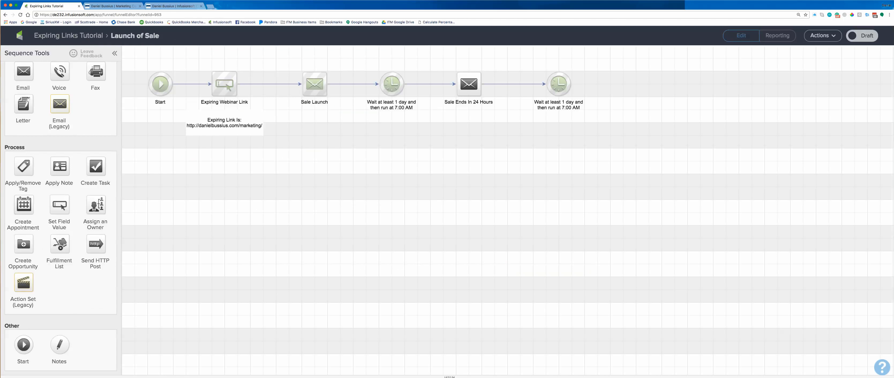
pyautogui.doubleClick(325, 83)
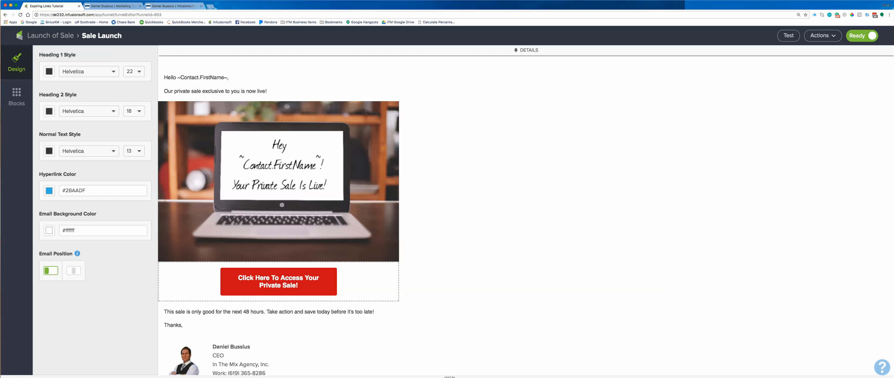
pyautogui.click(279, 282)
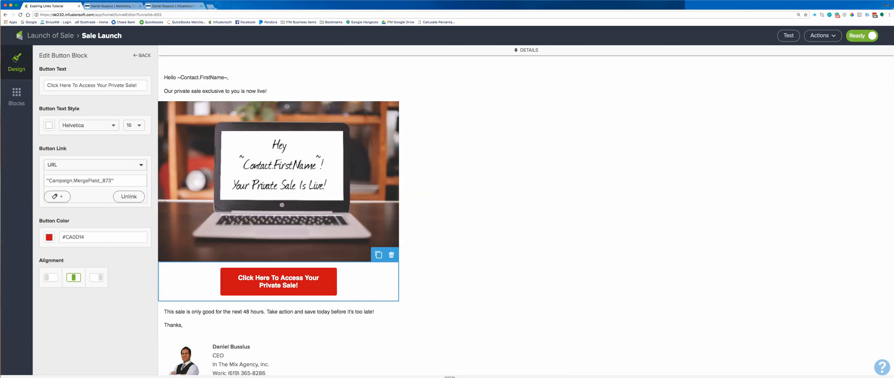
pyautogui.moveTo(46, 180); pyautogui.dragTo(114, 180)
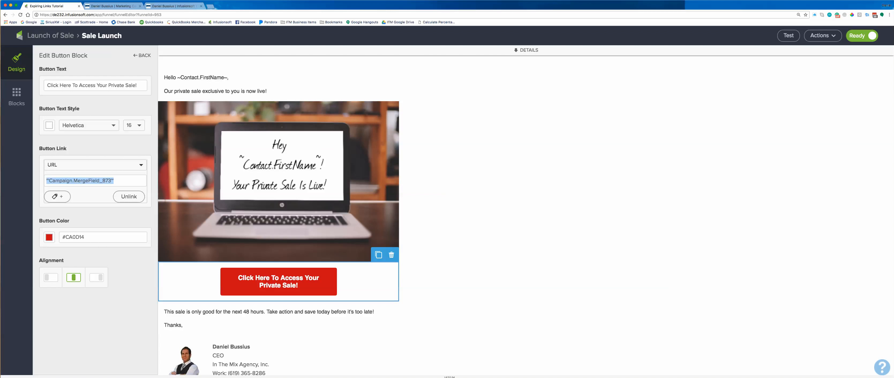
# Insert the expiring sale link's campaign merge field after "is now live!" in the opening text, and cut it out again.
pyautogui.click(270, 91)
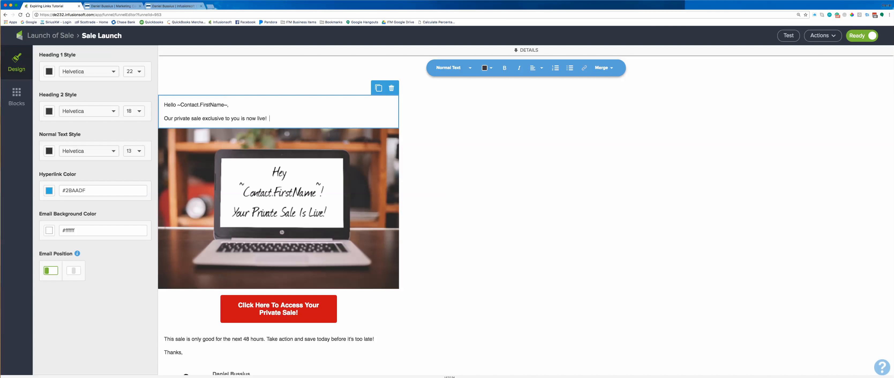
pyautogui.click(604, 68)
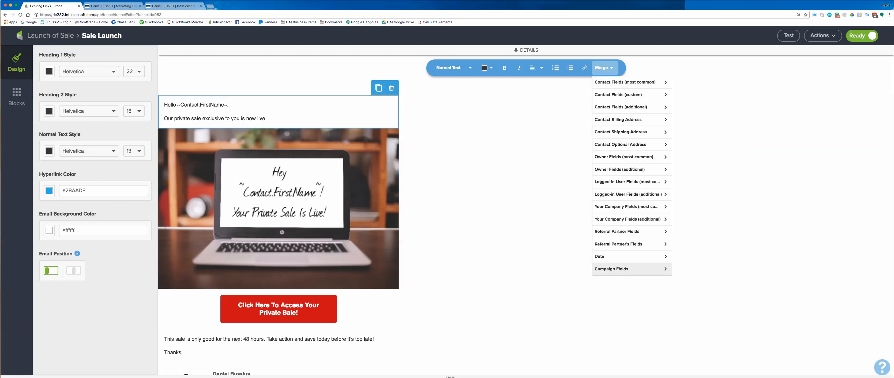
pyautogui.click(612, 269)
pyautogui.click(622, 95)
pyautogui.moveTo(339, 119); pyautogui.dragTo(269, 118)
pyautogui.hotkey('ctrl', 'x')
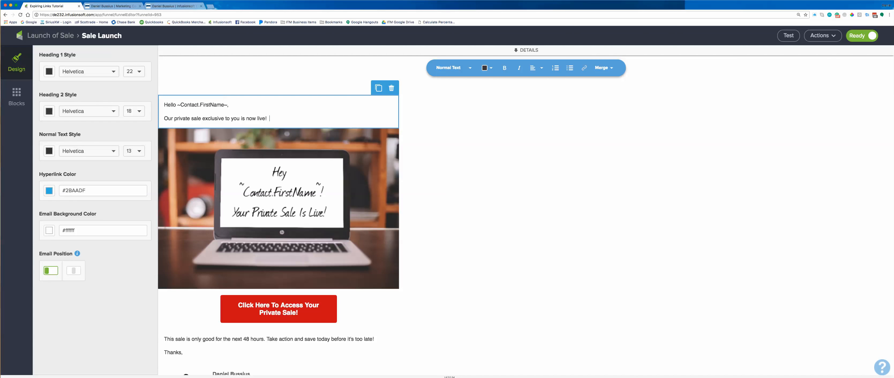
# Check the link type and merge field address in the "Click Here To Access Your Private Sale!" button's settings, and close them.
pyautogui.click(278, 309)
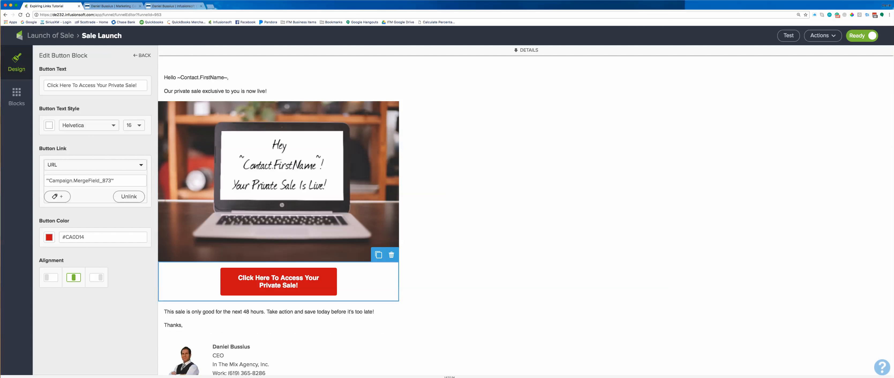
pyautogui.click(95, 164)
pyautogui.click(95, 176)
pyautogui.tripleClick(79, 181)
pyautogui.click(142, 56)
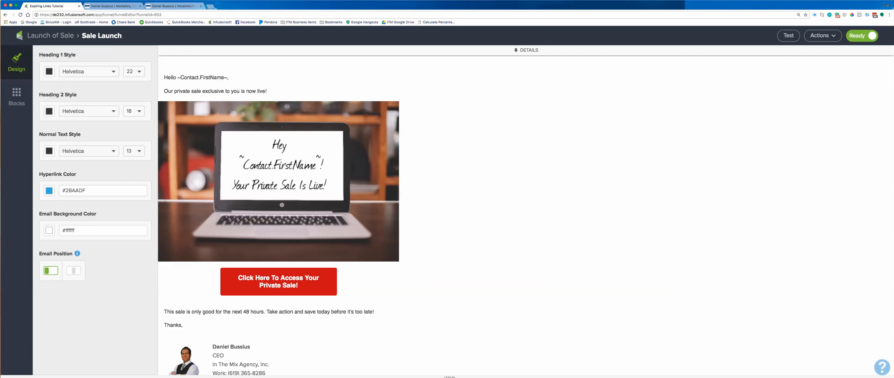
# Return to the campaign canvas and review the Launch of Sale and Sale Has Expired sequences.
pyautogui.click(50, 36)
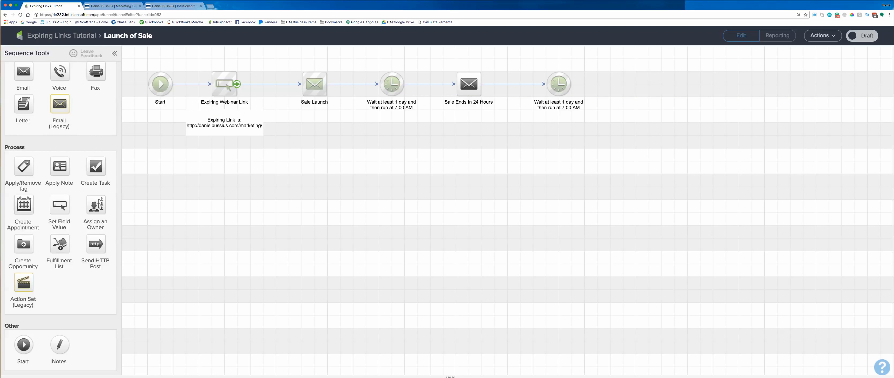
pyautogui.click(61, 35)
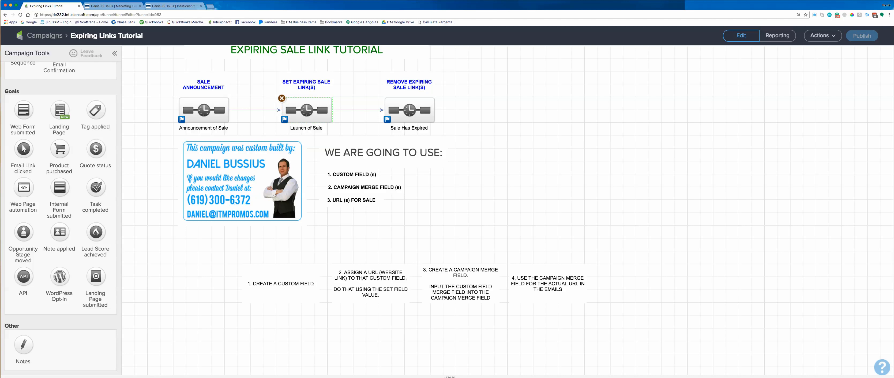
pyautogui.scroll(2, 382, 188)
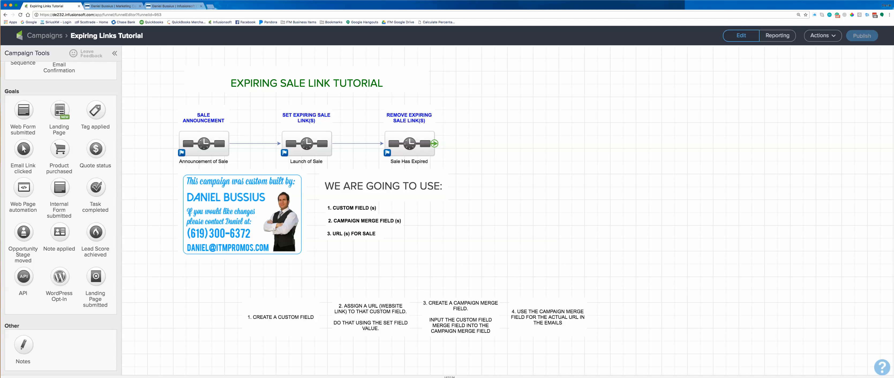
pyautogui.moveTo(509, 161); pyautogui.dragTo(366, 102)
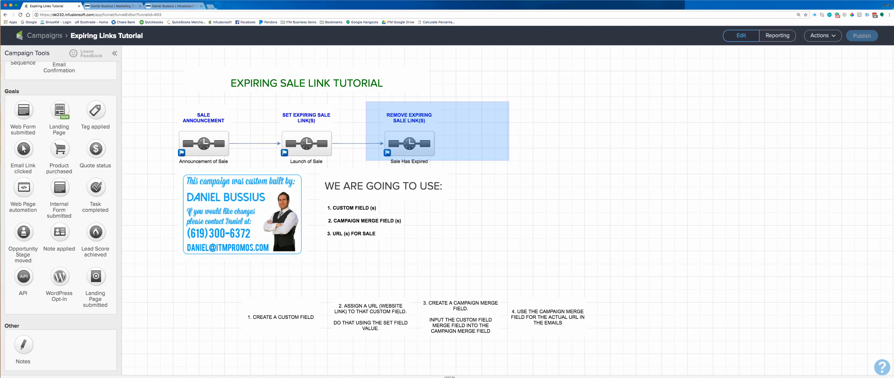
pyautogui.moveTo(366, 102); pyautogui.dragTo(366, 102)
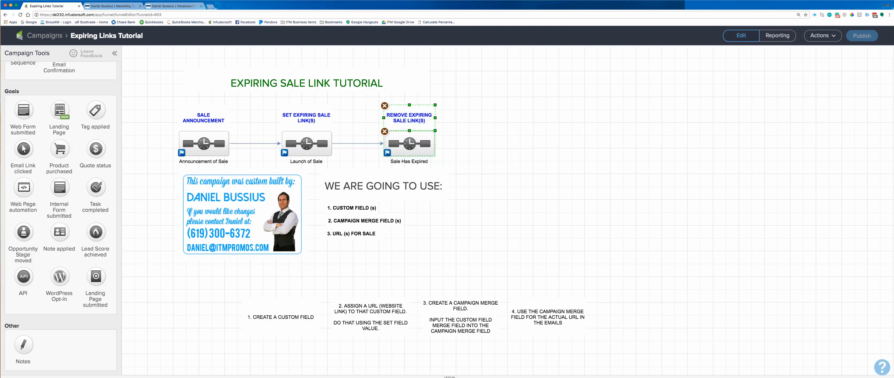
pyautogui.moveTo(353, 165); pyautogui.dragTo(277, 116)
pyautogui.click(455, 167)
pyautogui.moveTo(455, 168); pyautogui.dragTo(383, 130)
# Open the Sale Has Expired sequence and select its Set Field Value step.
pyautogui.doubleClick(409, 143)
pyautogui.moveTo(255, 132); pyautogui.dragTo(190, 58)
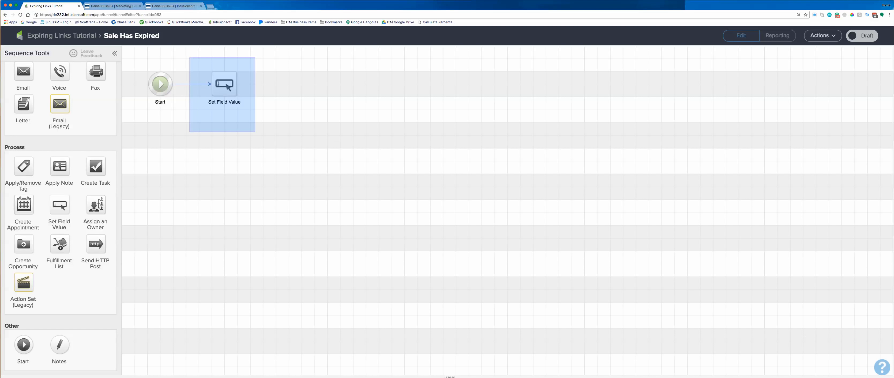
pyautogui.moveTo(255, 132); pyautogui.dragTo(255, 132)
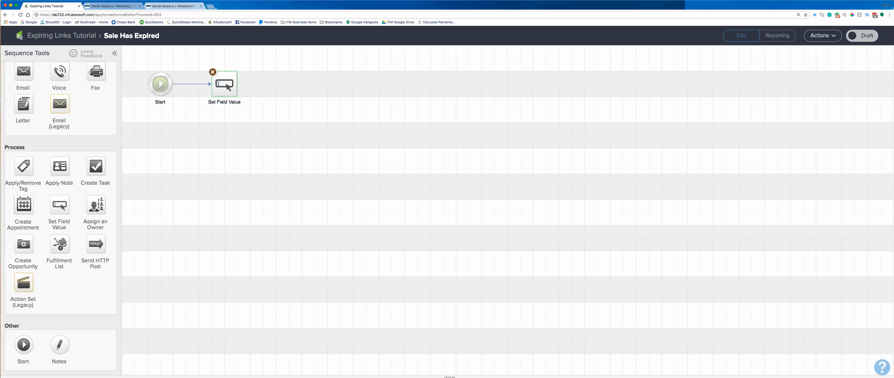
# Look through the Marketing Services web page that serves as the live sale page.
pyautogui.click(116, 7)
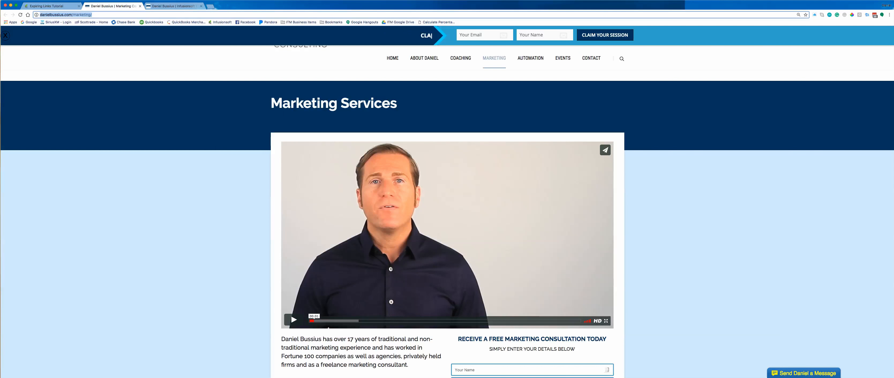
pyautogui.scroll(-10, 448, 208)
pyautogui.scroll(-4, 448, 208)
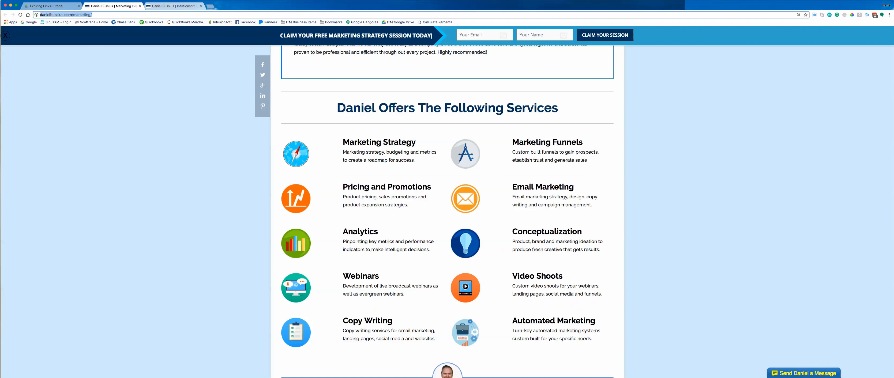
# Look over the Infusionsoft marketing automation web page and copy its address.
pyautogui.click(174, 6)
pyautogui.scroll(-1, 448, 208)
pyautogui.scroll(-6, 448, 208)
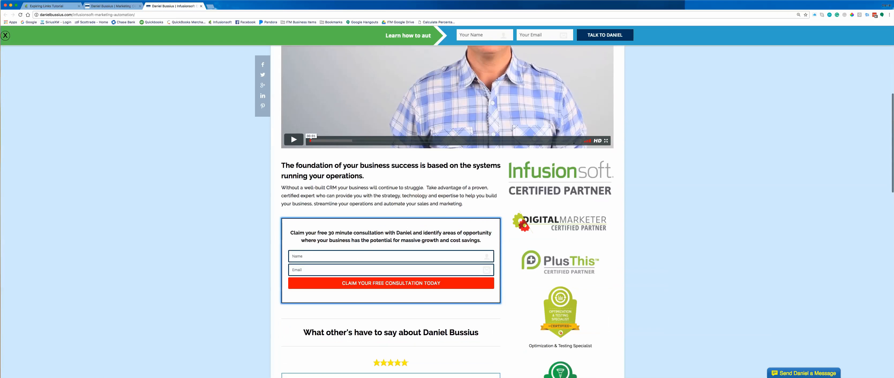
pyautogui.scroll(-3, 448, 209)
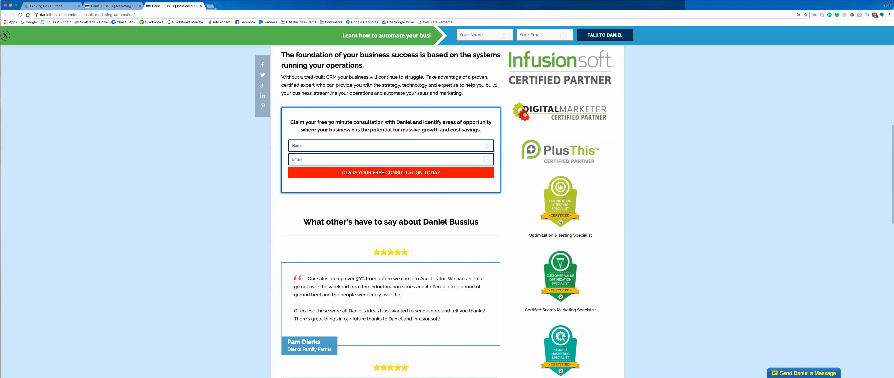
pyautogui.click(87, 14)
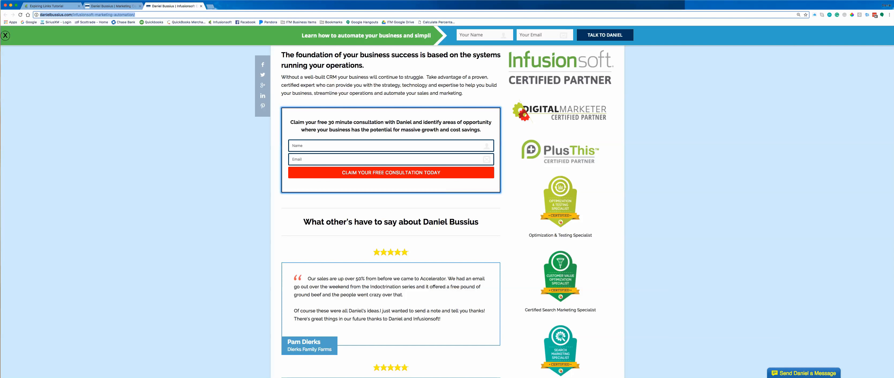
# Return to the campaign, open the Set Field Value step and choose Expiring Webinar Link as its field.
pyautogui.click(47, 6)
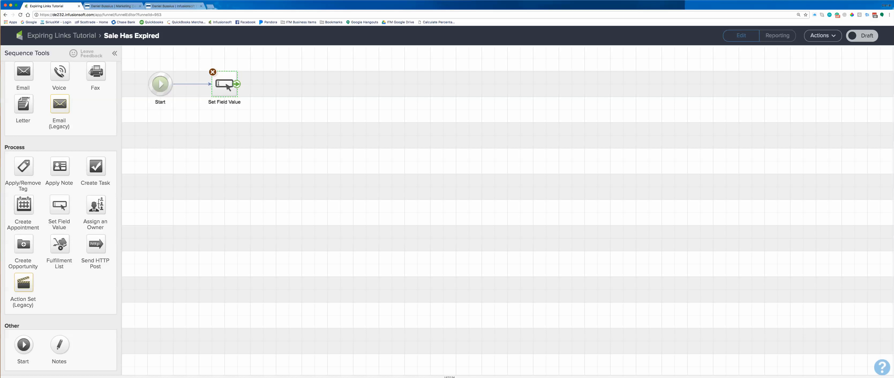
pyautogui.doubleClick(224, 84)
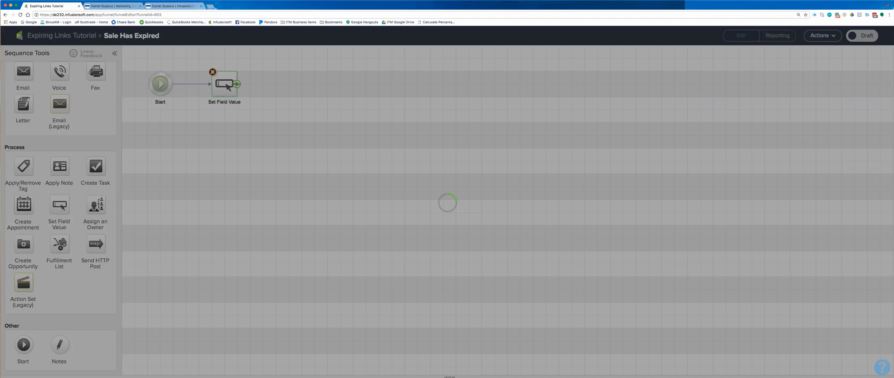
pyautogui.click(383, 89)
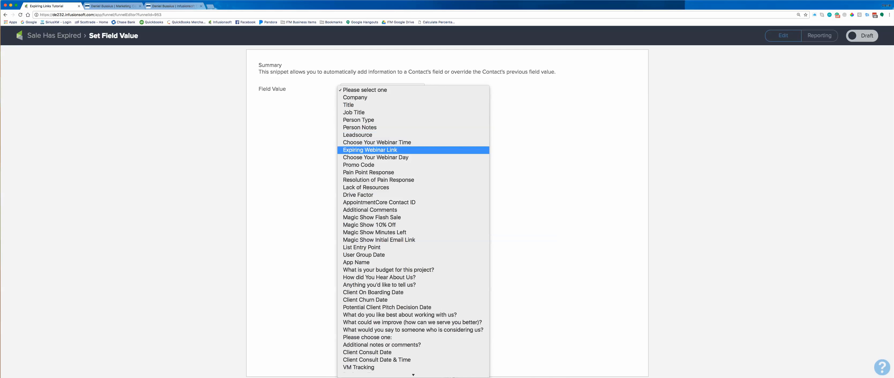
pyautogui.click(370, 150)
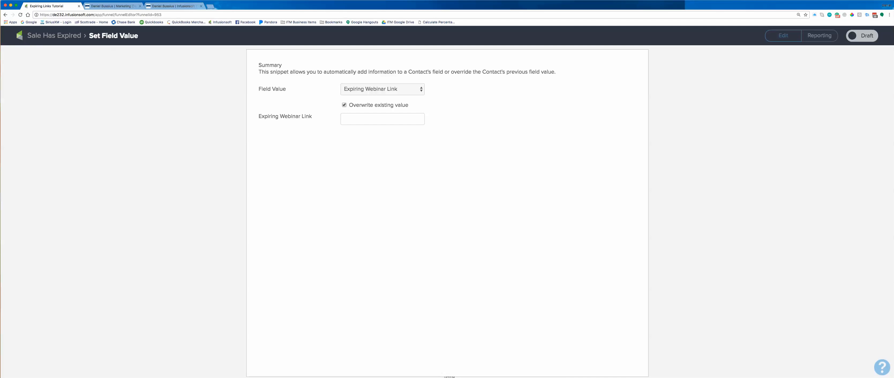
# Paste the copied address ending in /infusionsoft-marketing-automation/ as the Expiring Webinar Link value and check it.
pyautogui.scroll(5, 515, 55)
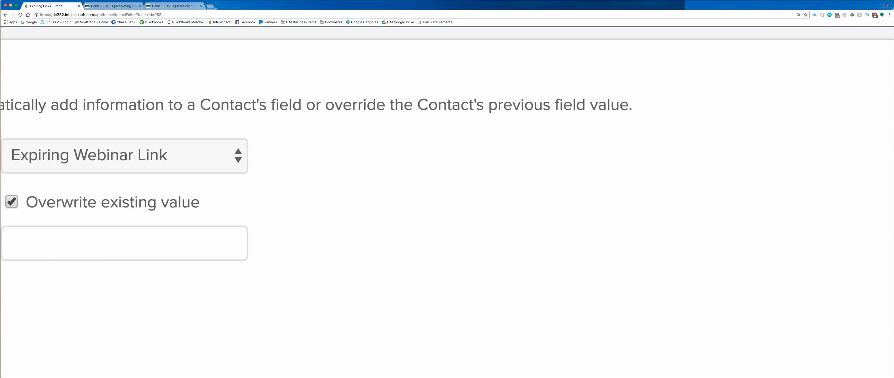
pyautogui.hscroll(-8, 515, 56)
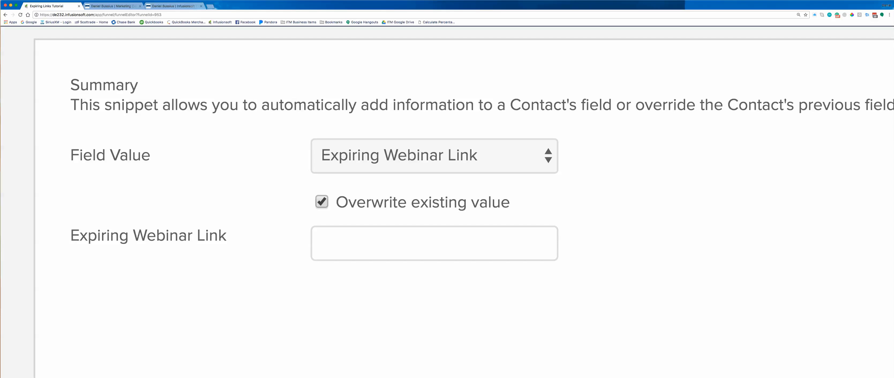
pyautogui.press('super+v')
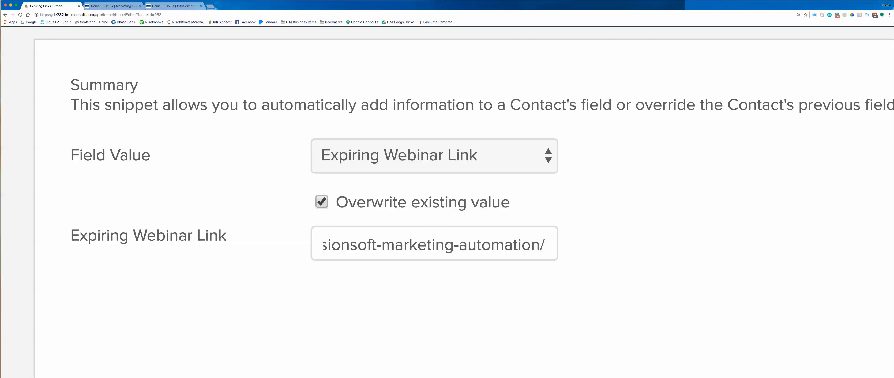
pyautogui.hscroll(-5, 434, 245)
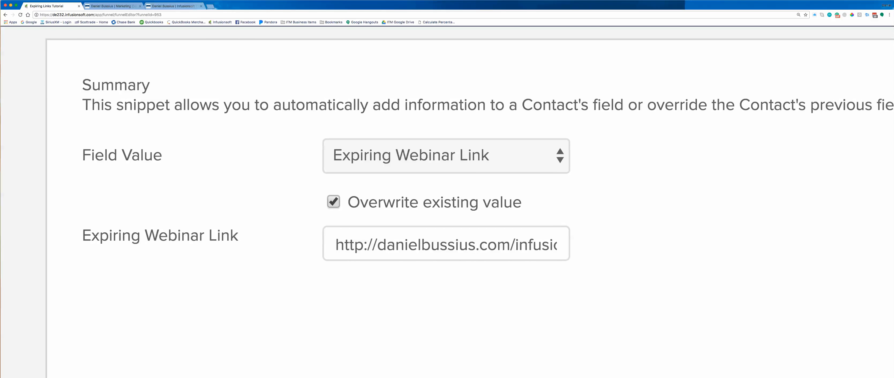
pyautogui.hscroll(6, 446, 245)
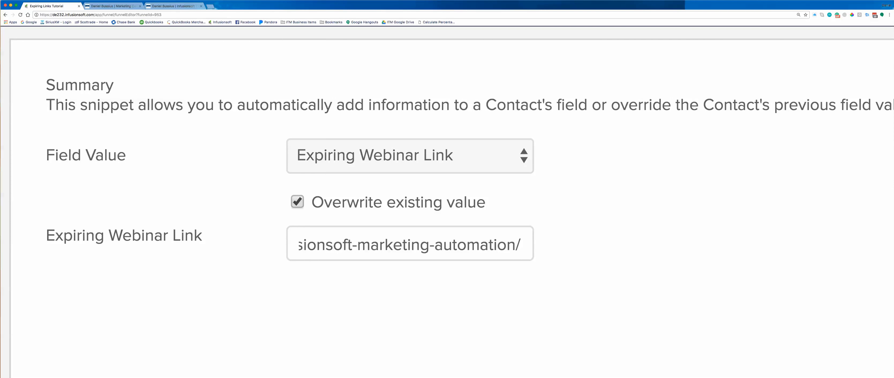
pyautogui.press('super+0')
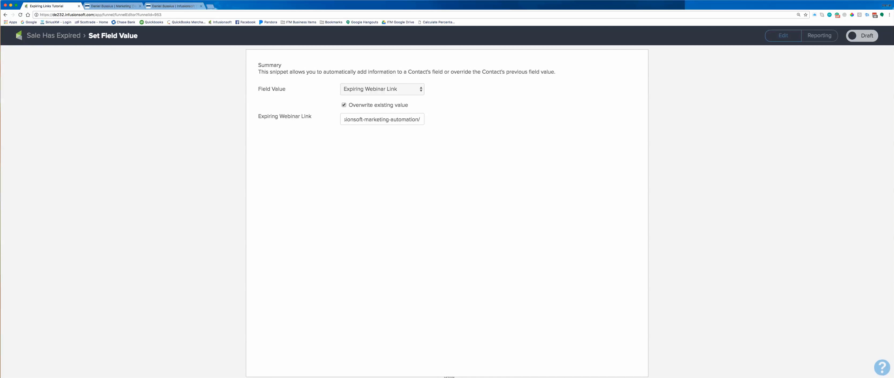
# Switch the Set Field Value step's status to Ready and back to Draft.
pyautogui.scroll(2, 447, 202)
pyautogui.scroll(1, 448, 202)
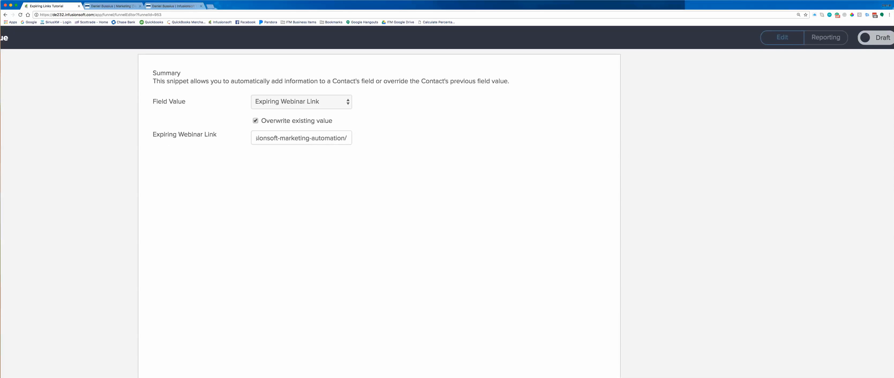
pyautogui.hscroll(3, 447, 204)
pyautogui.click(856, 38)
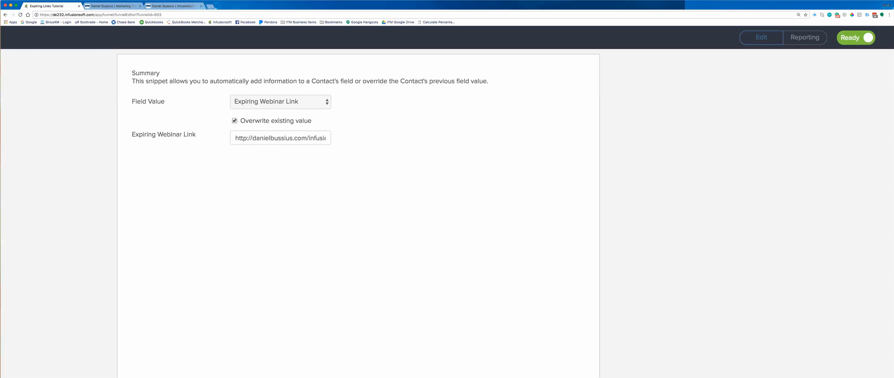
pyautogui.scroll(-2, 447, 202)
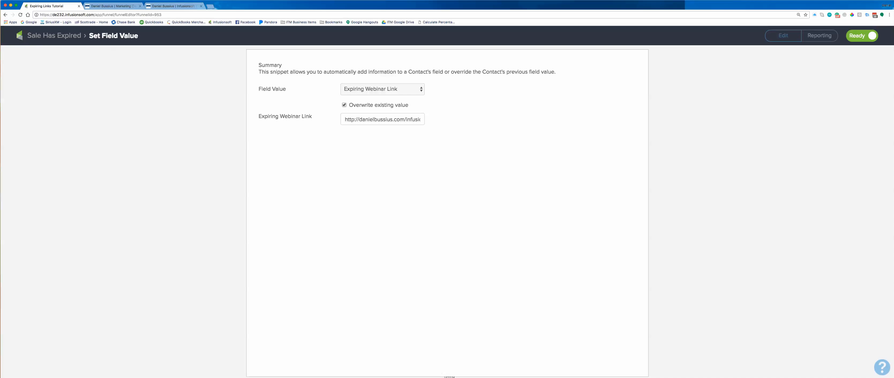
pyautogui.click(862, 36)
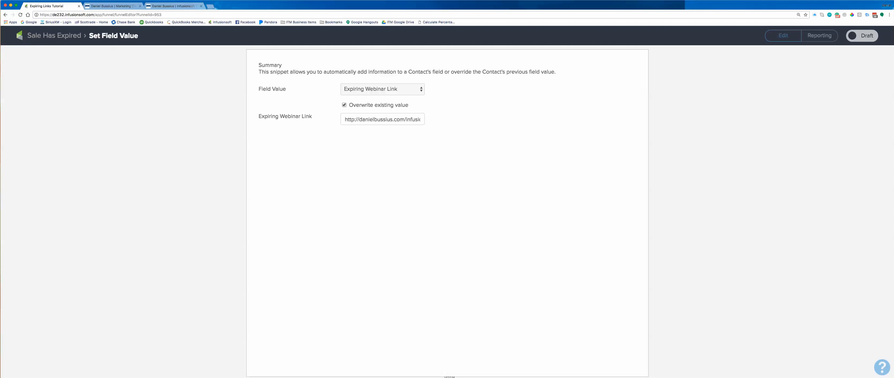
# Mark the Set Field Value step and its Sale Has Expired sequence as Ready, and return to the campaign overview.
pyautogui.click(863, 35)
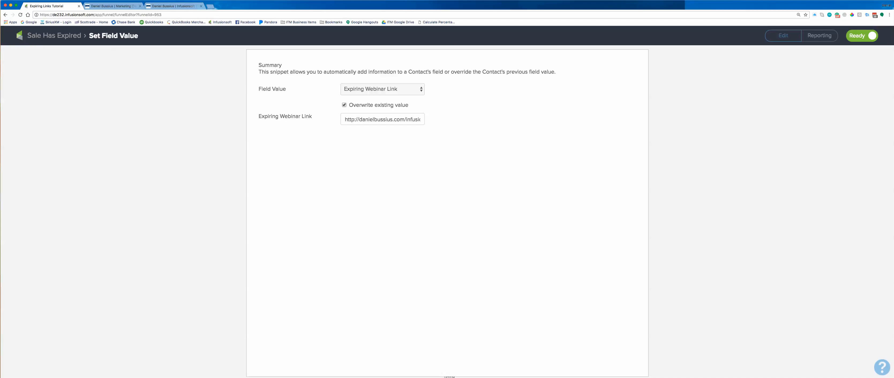
pyautogui.click(54, 36)
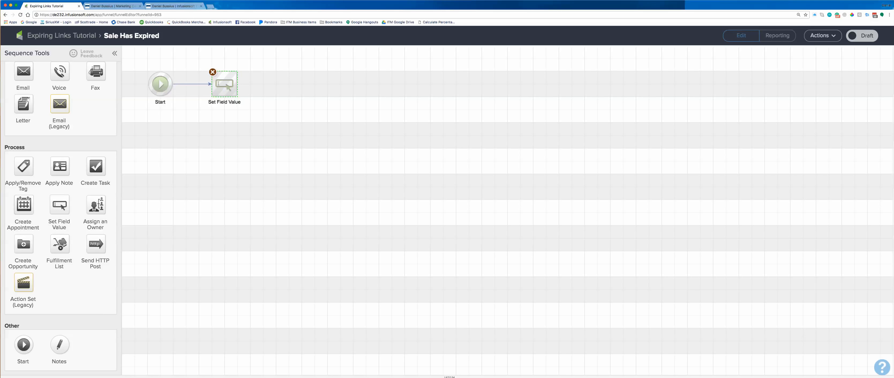
pyautogui.moveTo(142, 54); pyautogui.dragTo(260, 123)
pyautogui.moveTo(142, 55); pyautogui.dragTo(188, 60)
pyautogui.click(862, 36)
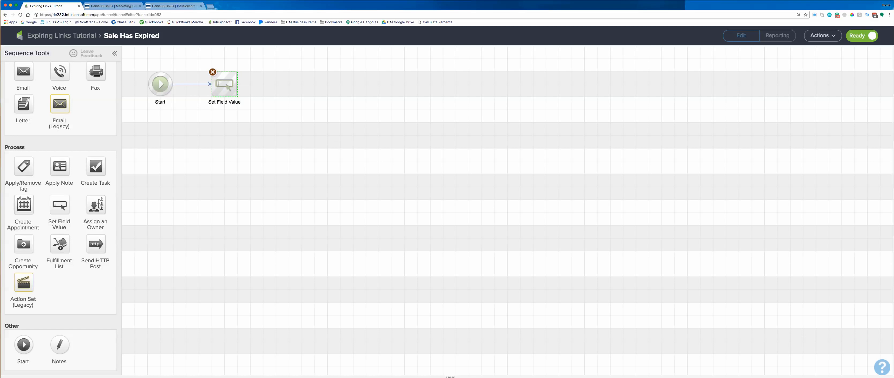
pyautogui.click(62, 36)
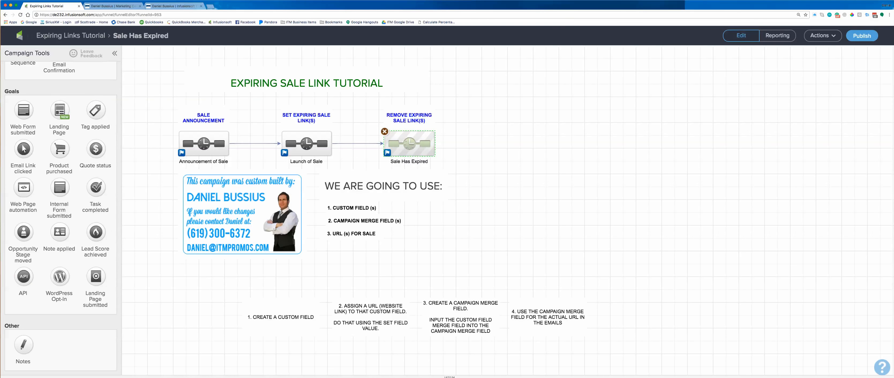
# Mark the Sale Ends In 24 Hours email and the Launch of Sale sequence as Ready, and return to the campaign overview.
pyautogui.doubleClick(306, 144)
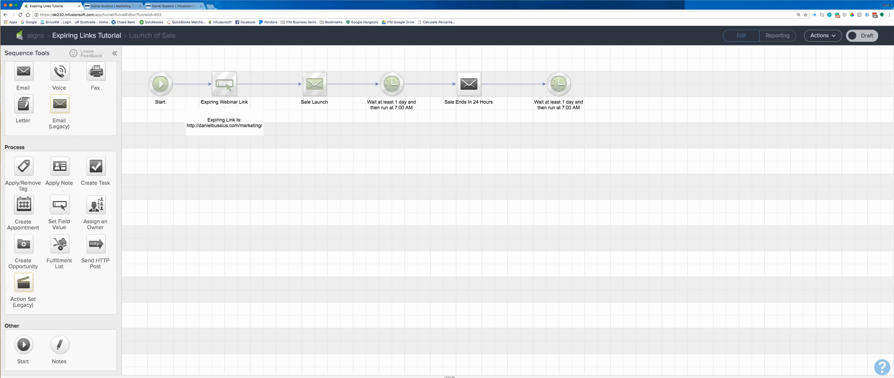
pyautogui.doubleClick(469, 85)
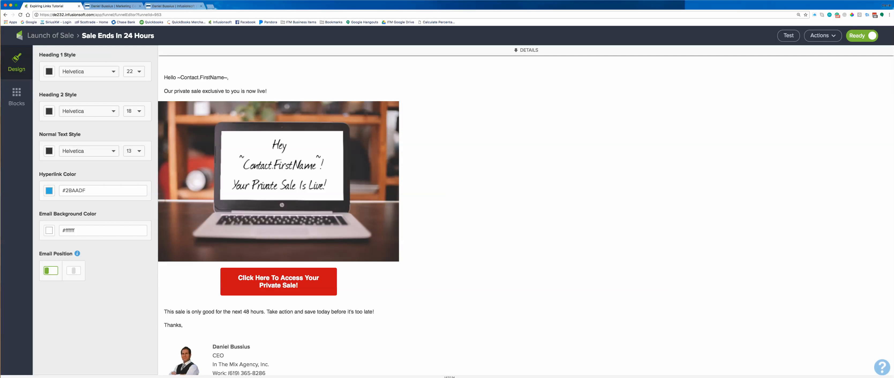
pyautogui.click(50, 35)
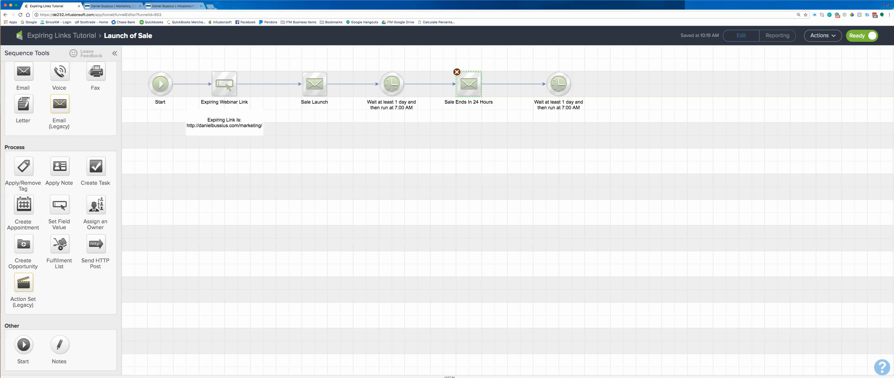
pyautogui.click(62, 36)
# Save the Announcement of Sale sequence's date timer to run on 7-13-2017 at 8:00 AM.
pyautogui.doubleClick(204, 144)
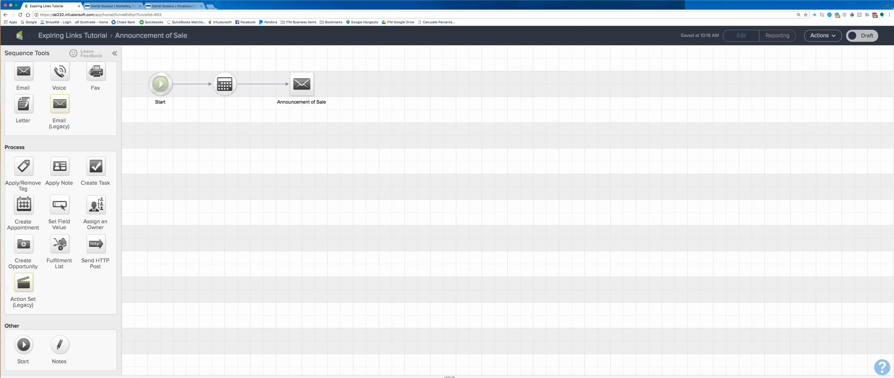
pyautogui.doubleClick(224, 84)
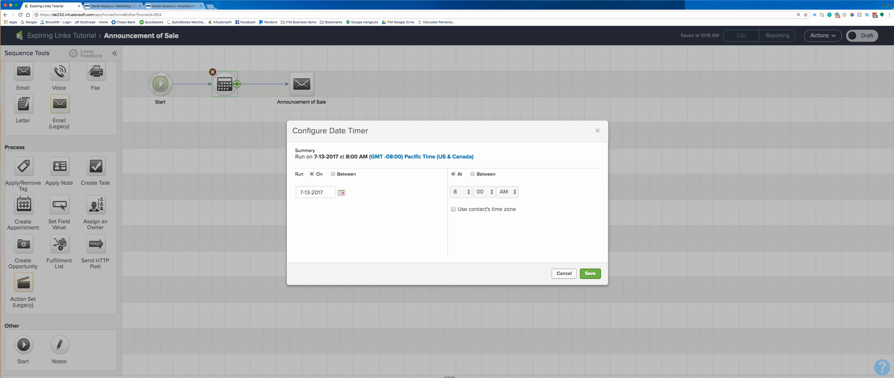
pyautogui.click(590, 274)
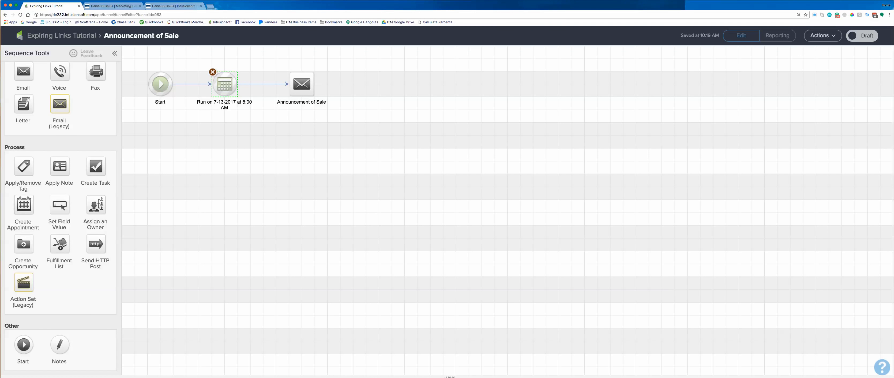
# Create the Announcement of Sale email from the saved template What Client Is to Expect, and mark the email's sequence as Ready.
pyautogui.doubleClick(302, 83)
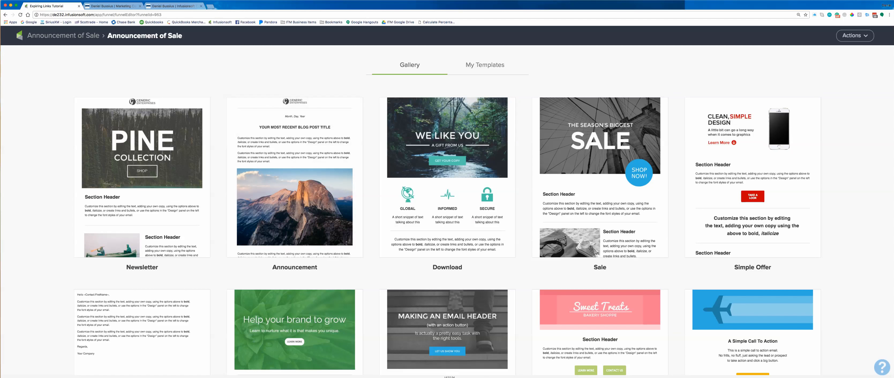
pyautogui.click(485, 65)
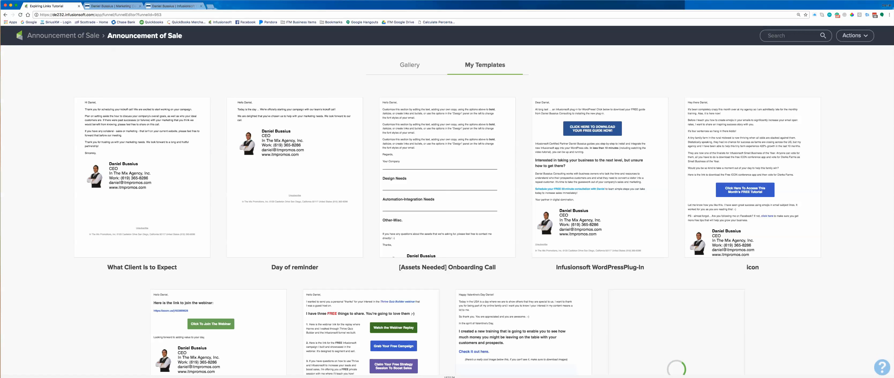
pyautogui.click(142, 162)
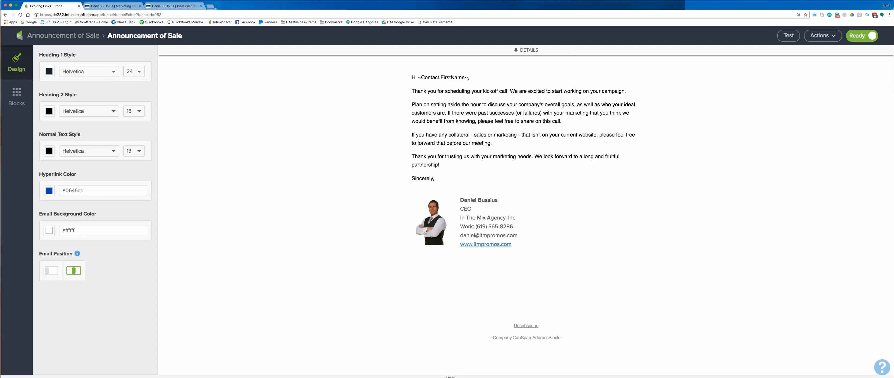
pyautogui.click(63, 36)
pyautogui.click(862, 36)
pyautogui.click(62, 35)
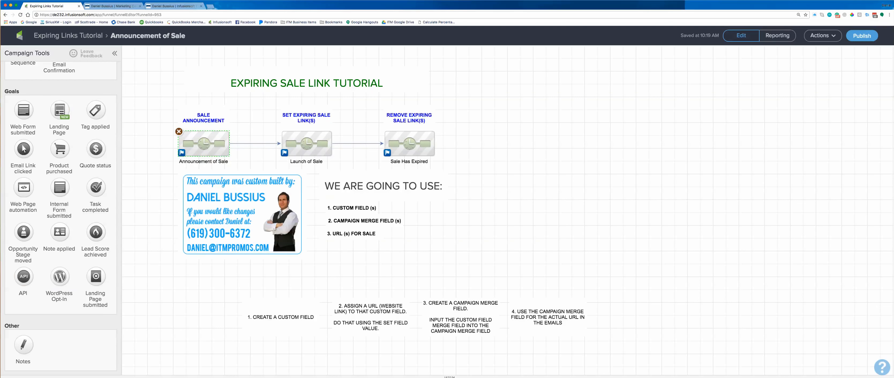
# Review the campaign checklist and close it without publishing.
pyautogui.click(862, 35)
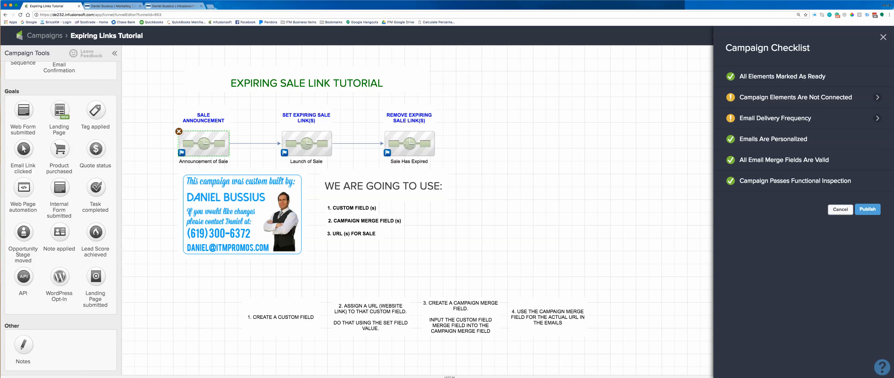
pyautogui.click(840, 209)
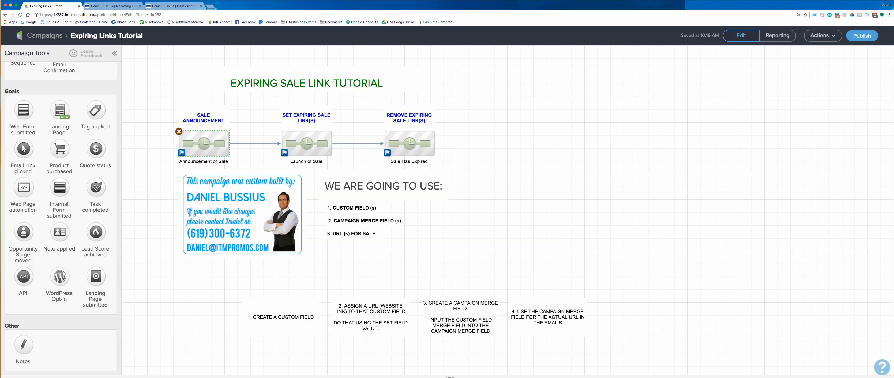